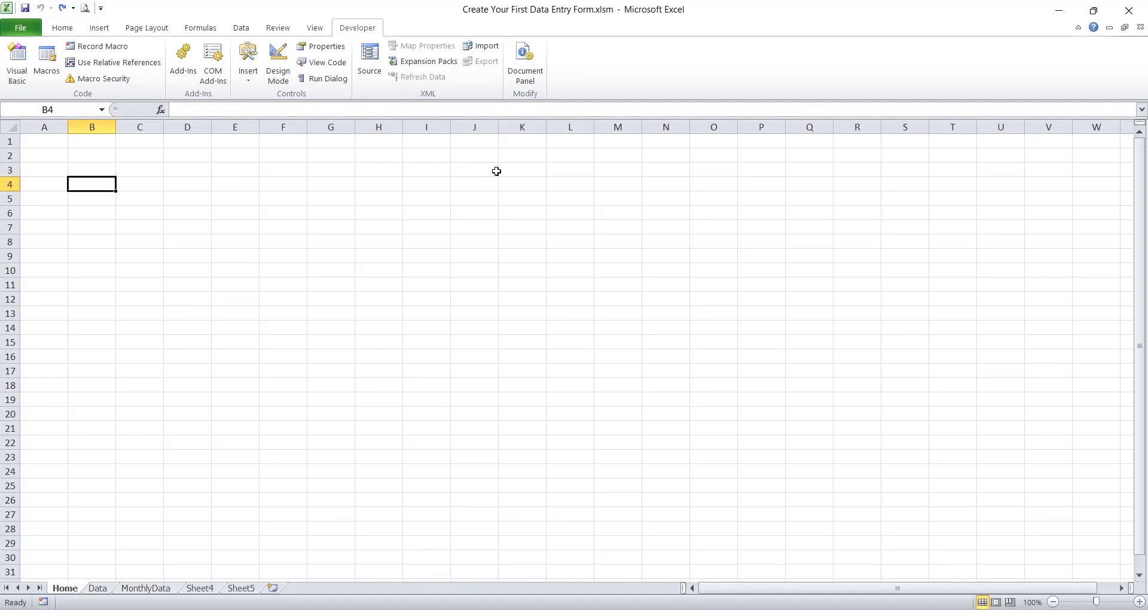
Switch from the current sheet to the Data sheet
left_click(177, 167)
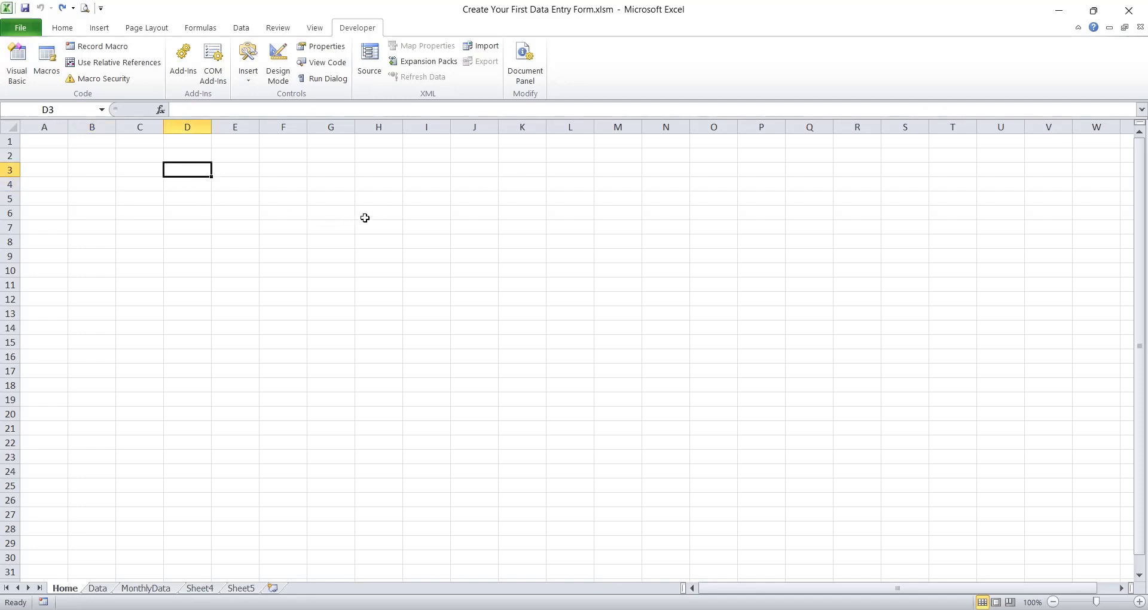
left_click(64, 161)
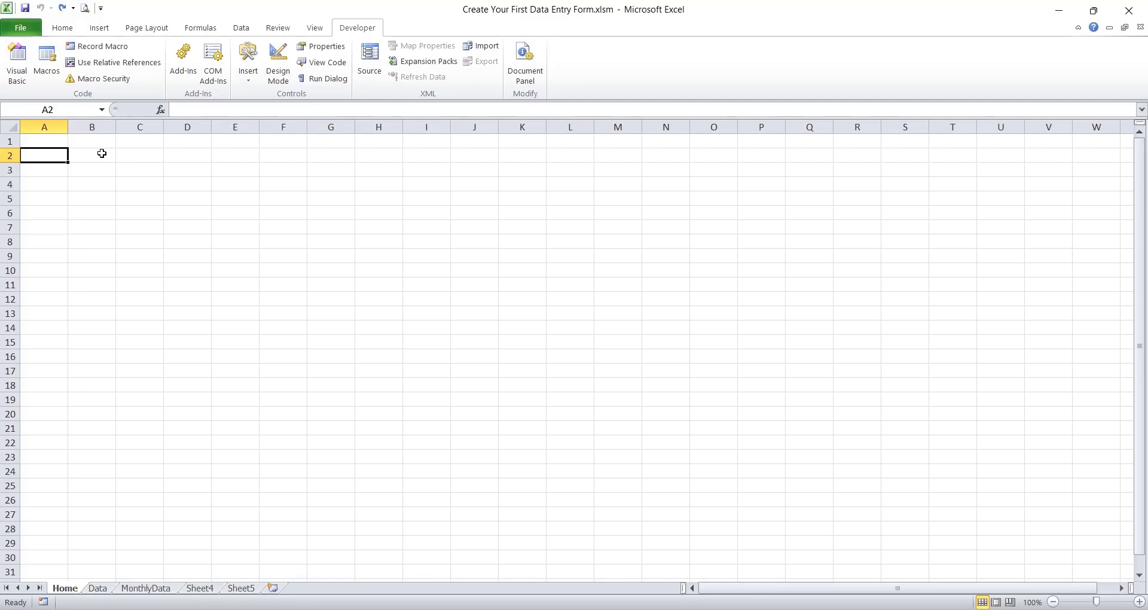
left_click(284, 280)
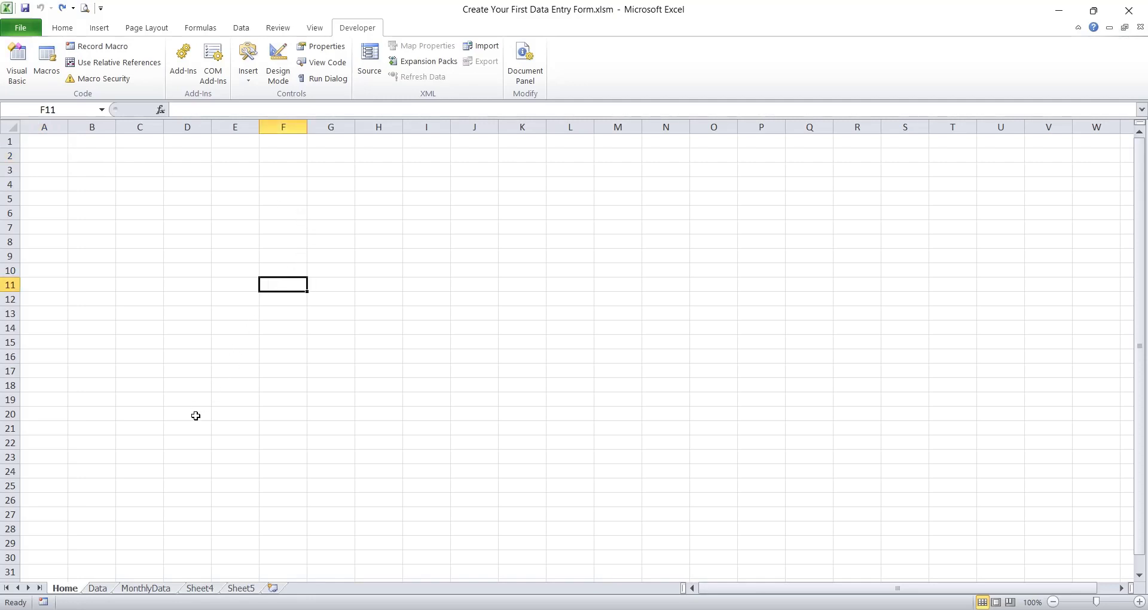
left_click(136, 310)
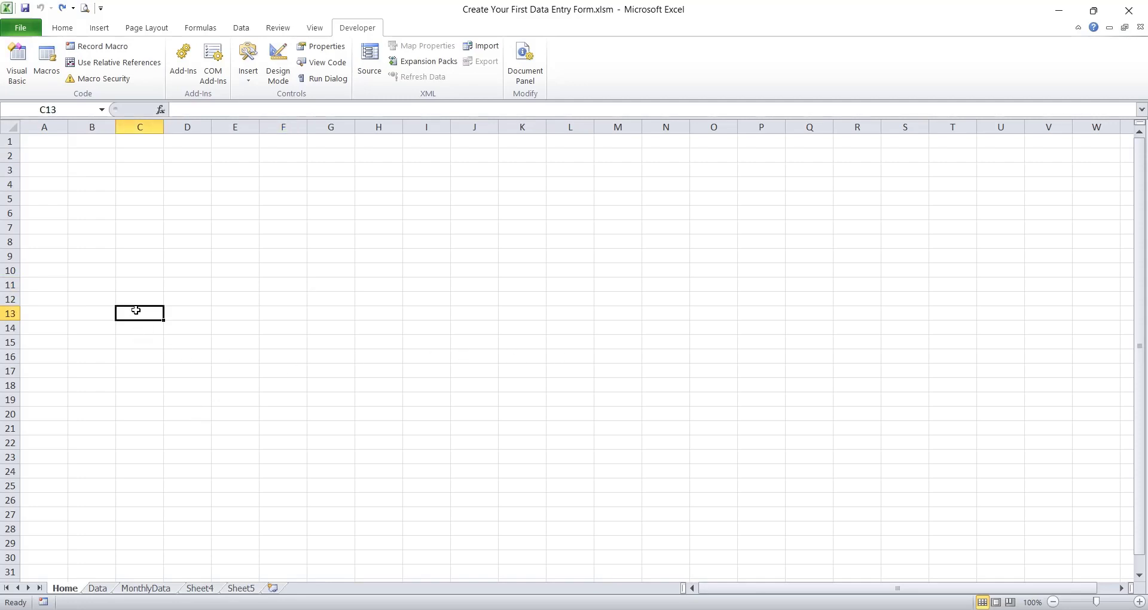
left_click(97, 588)
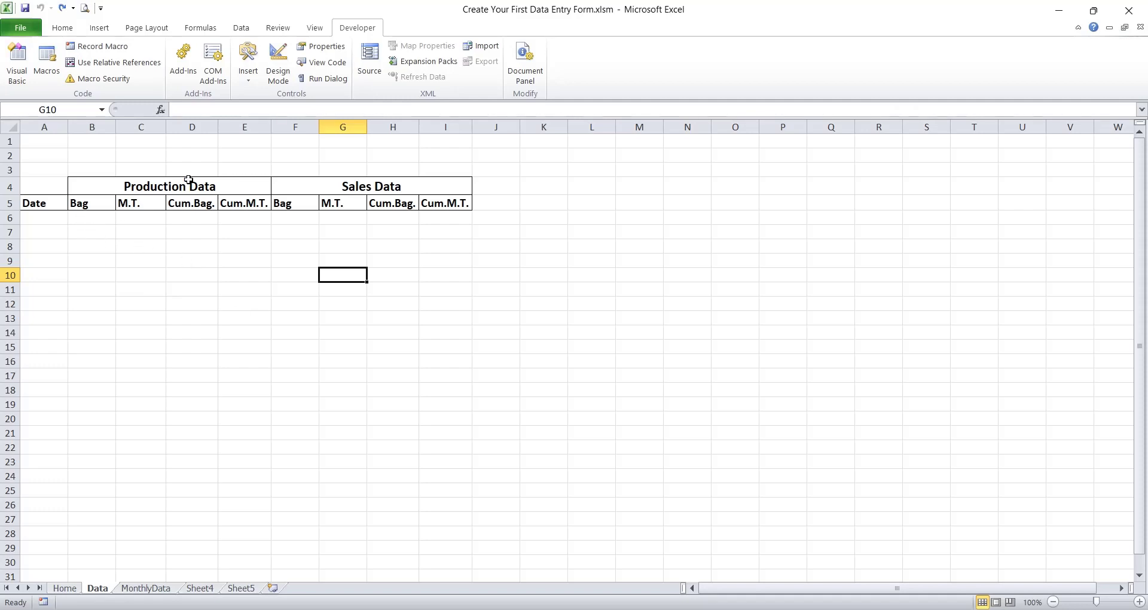
Review the Production Data and Sales Data headers: Date, Bag, M.T., Cum.Bag. and Cum.M.T
left_click_drag(187, 183, 197, 201)
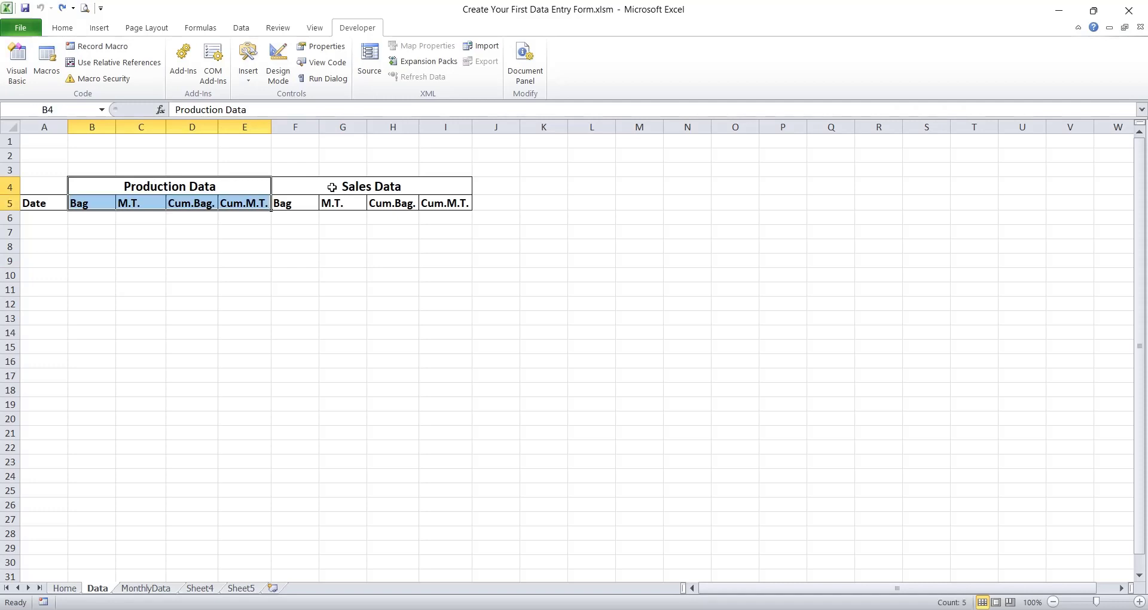
left_click(340, 186)
left_click_drag(341, 186, 338, 202)
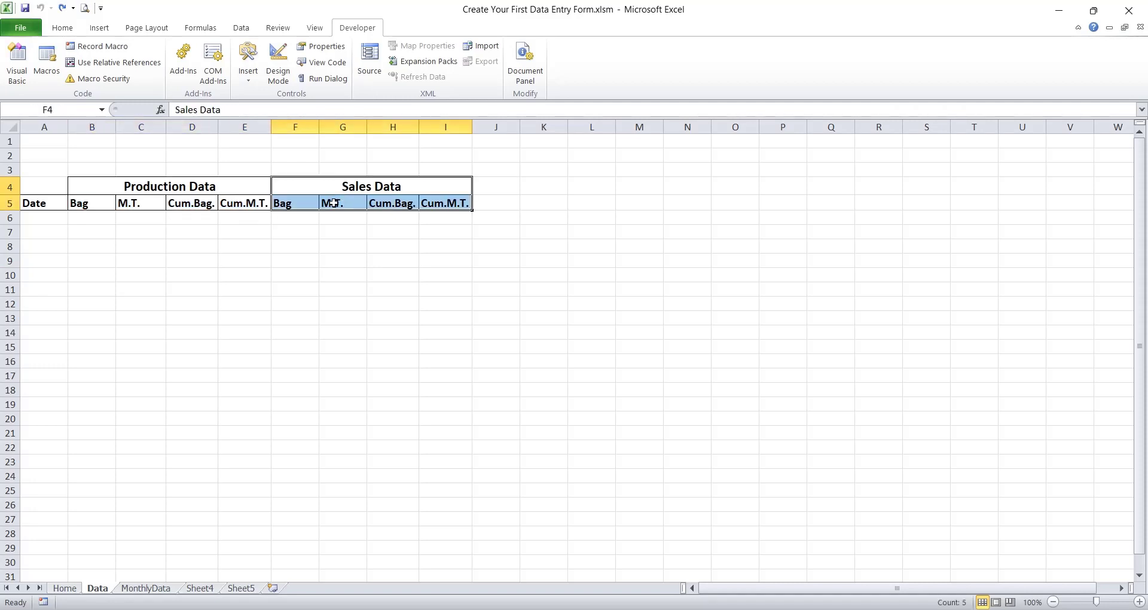
left_click(44, 183)
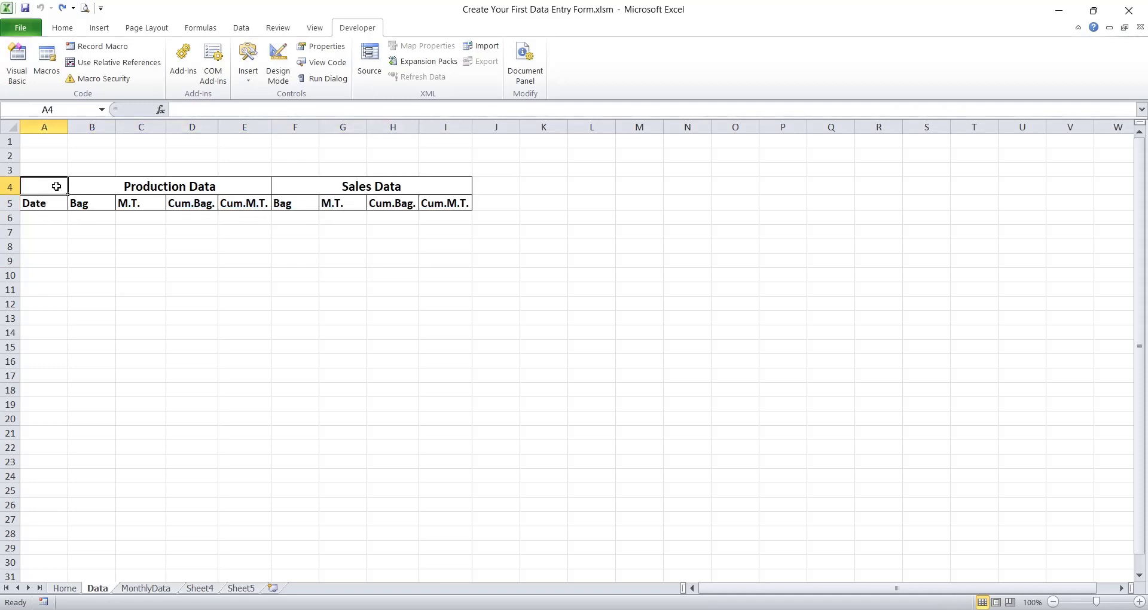
left_click_drag(56, 187, 358, 199)
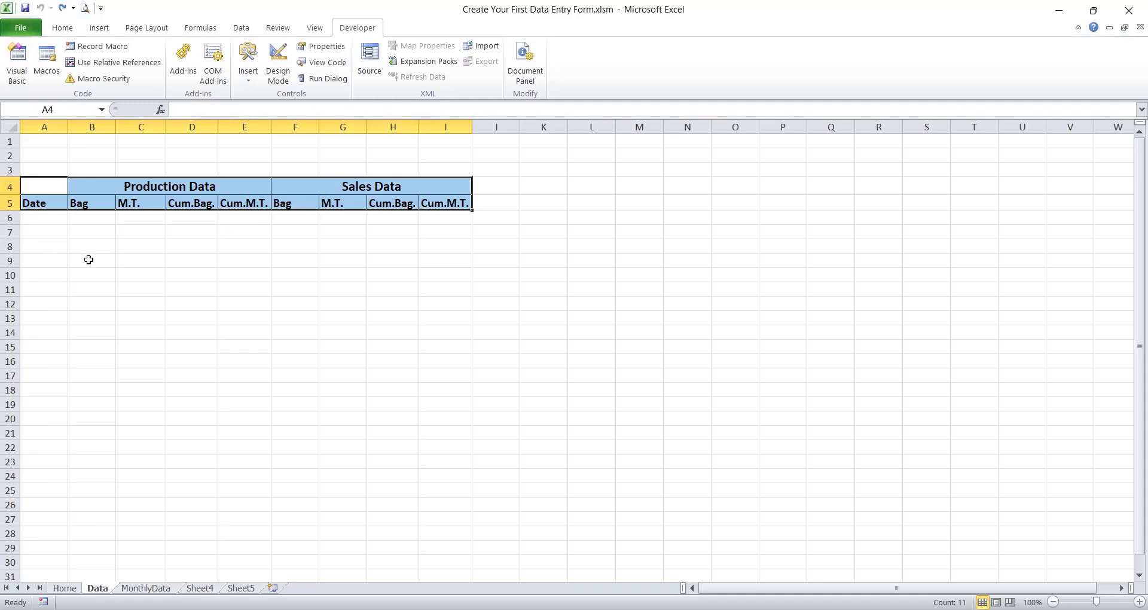
left_click(43, 204)
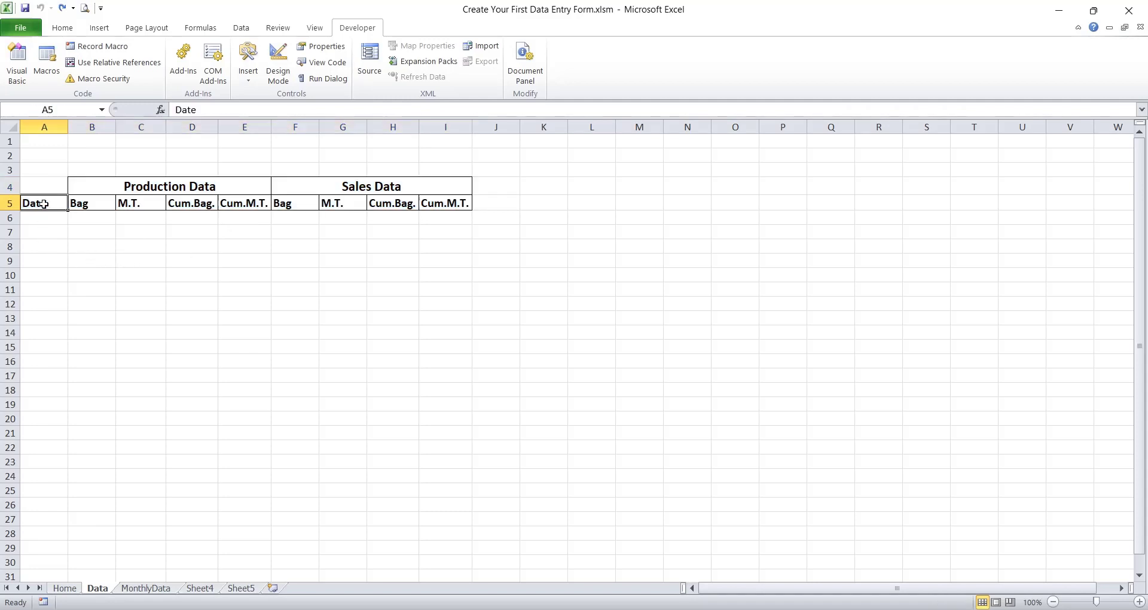
left_click(91, 206)
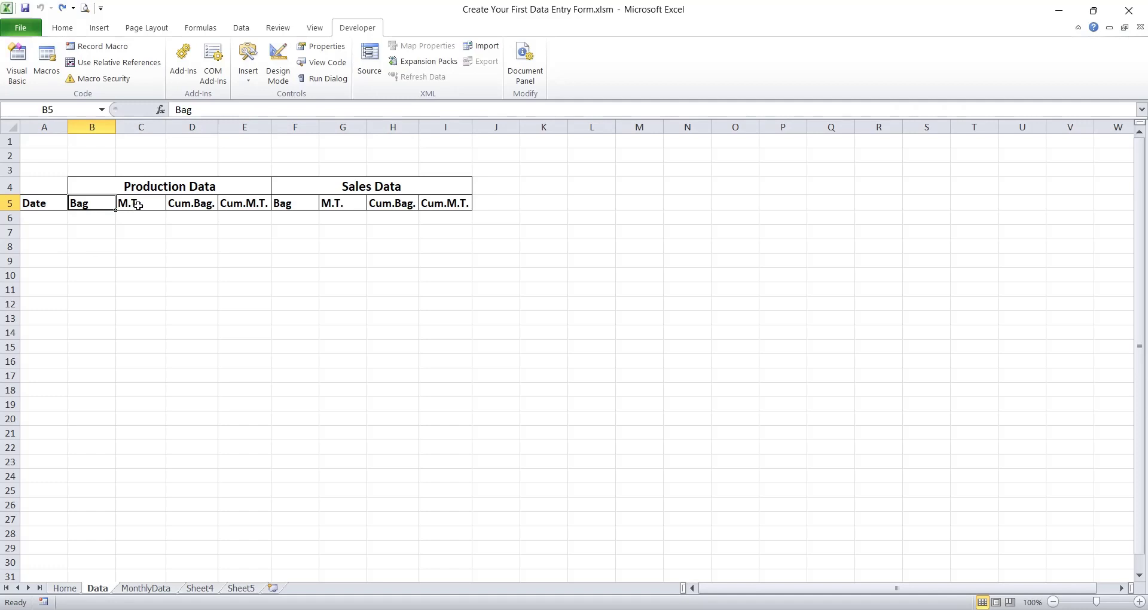
left_click(146, 205)
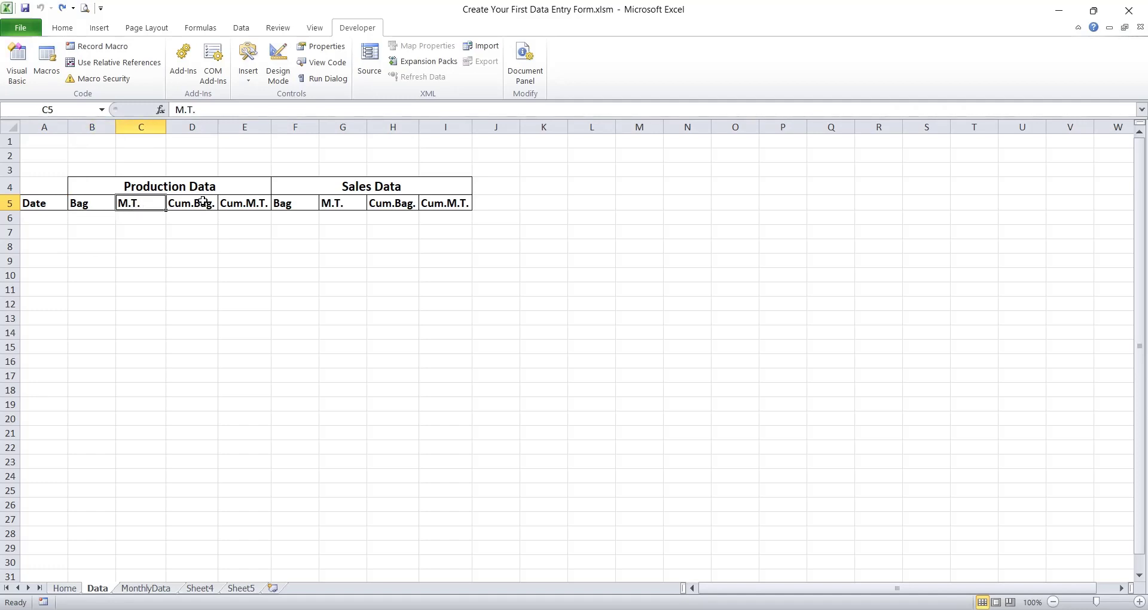
left_click(198, 205)
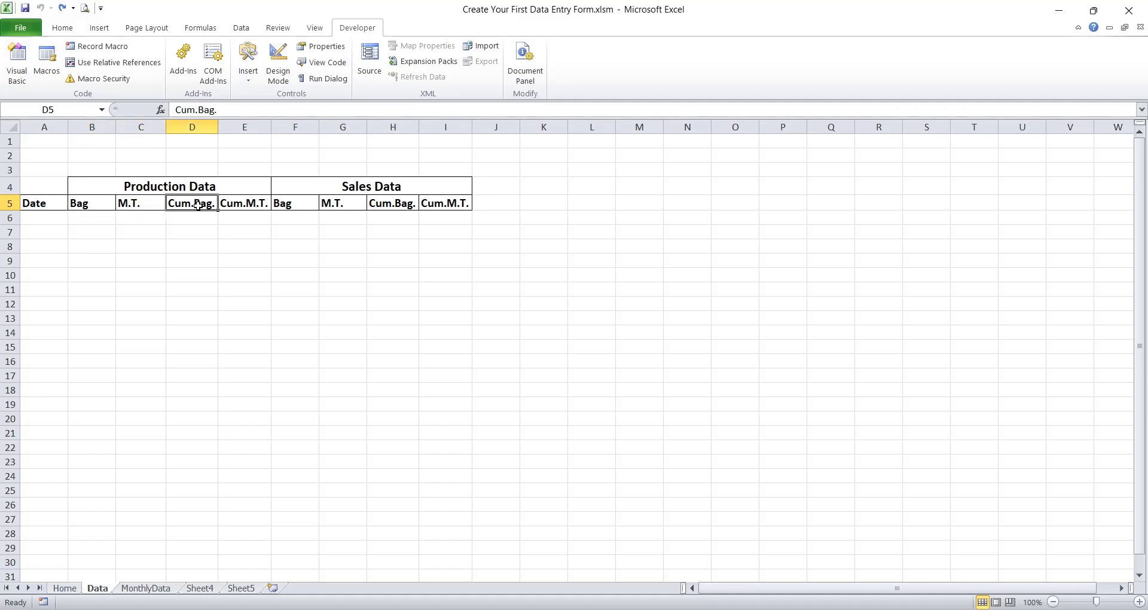
left_click(249, 204)
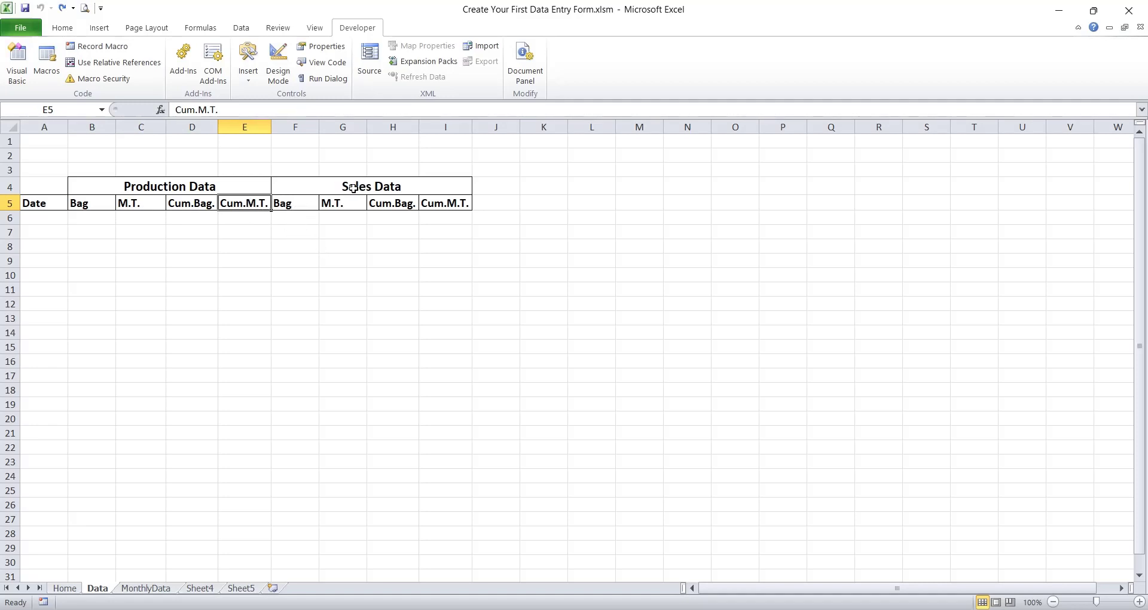
left_click_drag(361, 187, 357, 203)
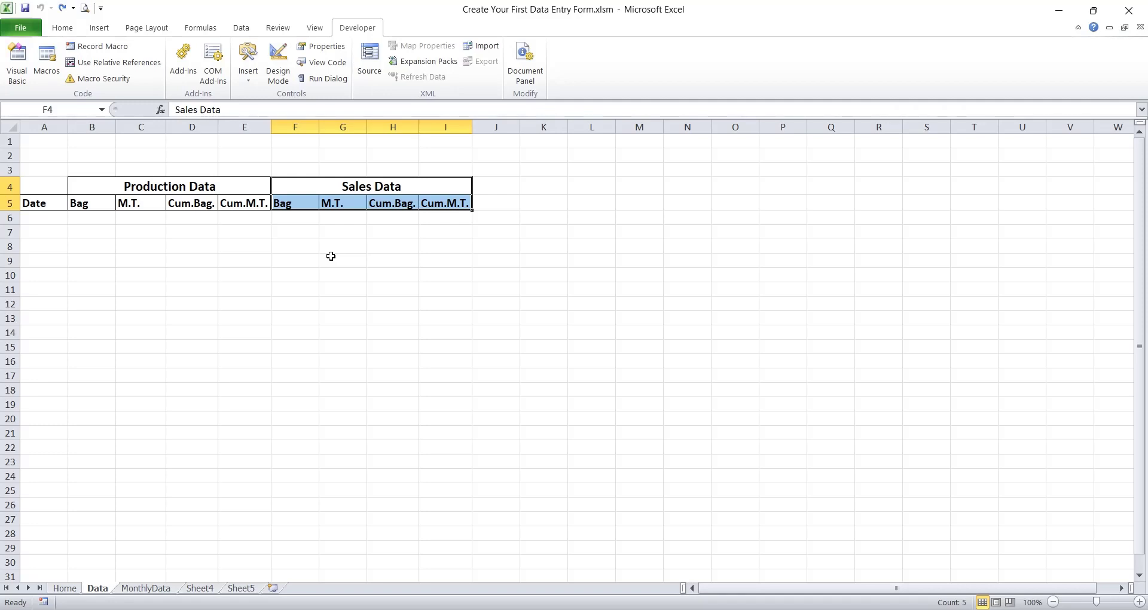
key("ctrl+End")
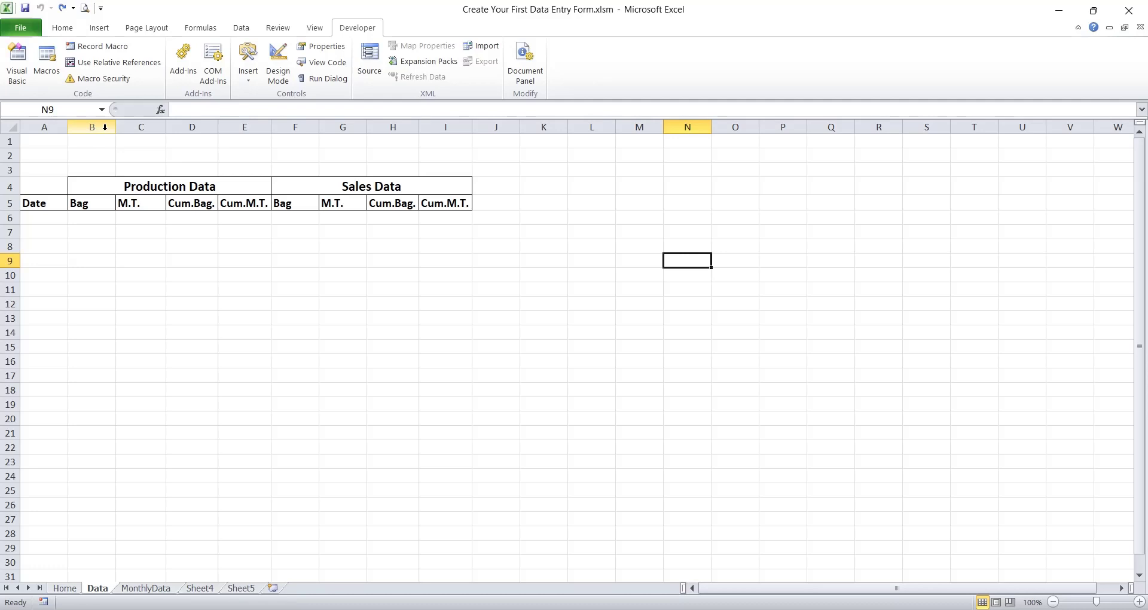
Check columns A and C and the merged headings, then launch the Visual Basic editor
left_click(151, 125)
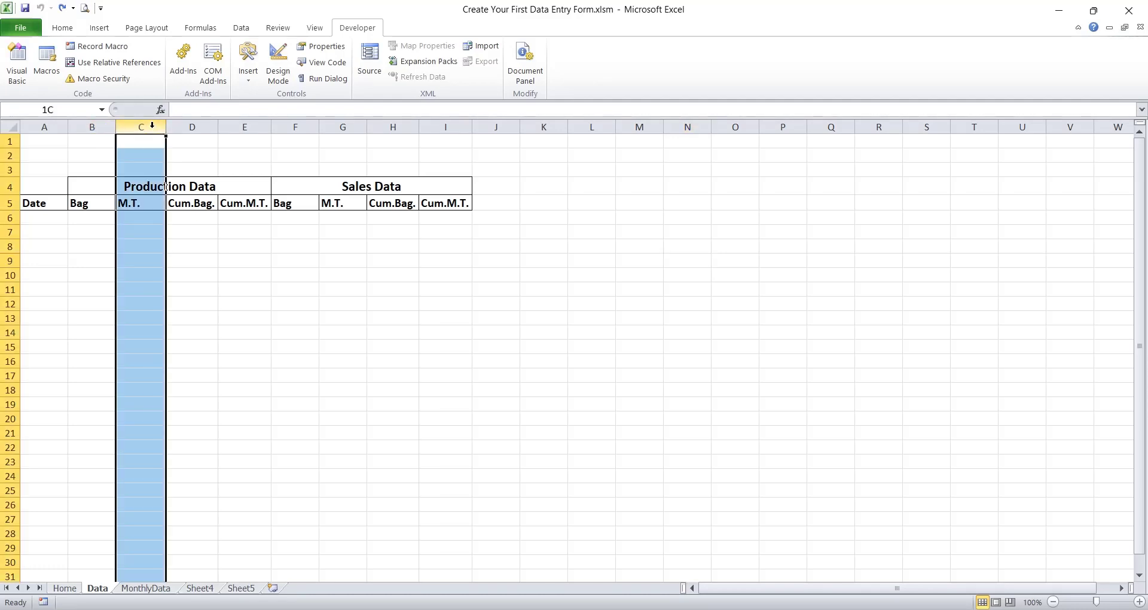
left_click(88, 186)
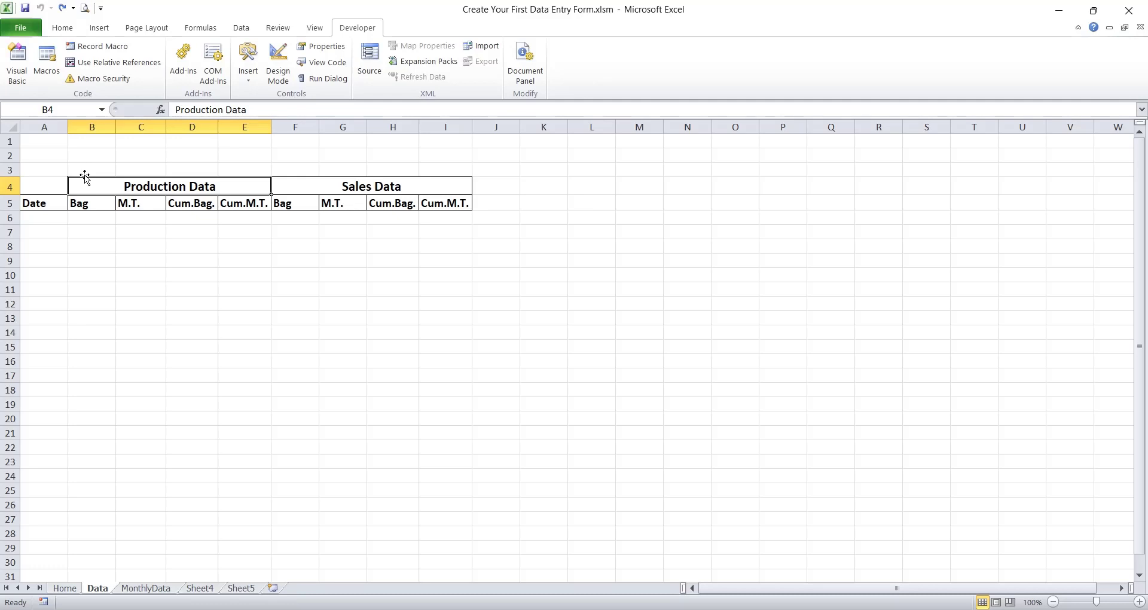
left_click(121, 254)
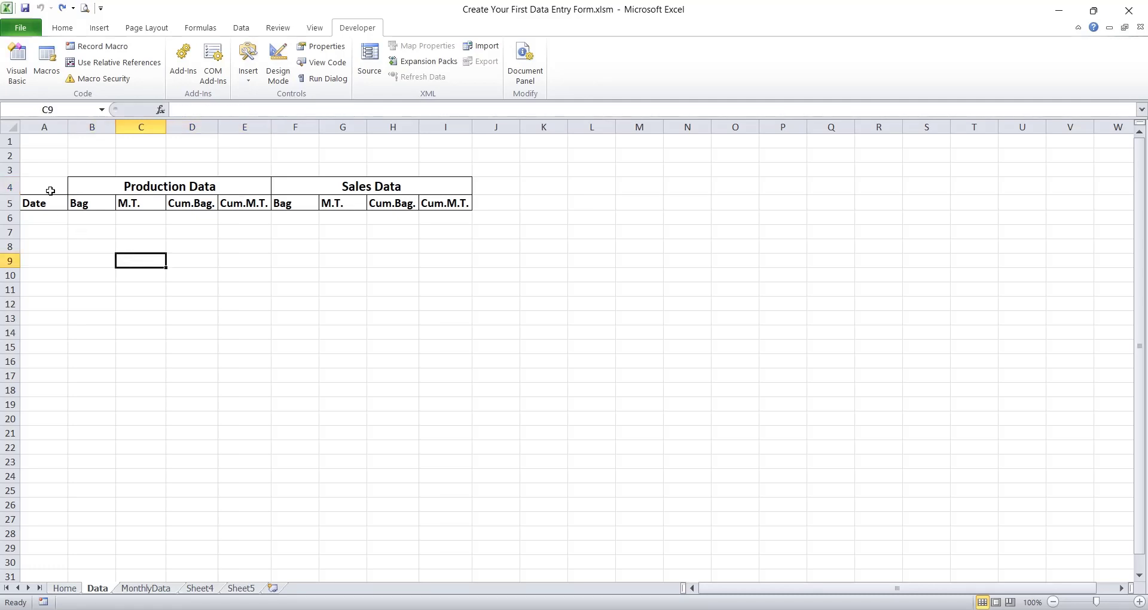
left_click(53, 126)
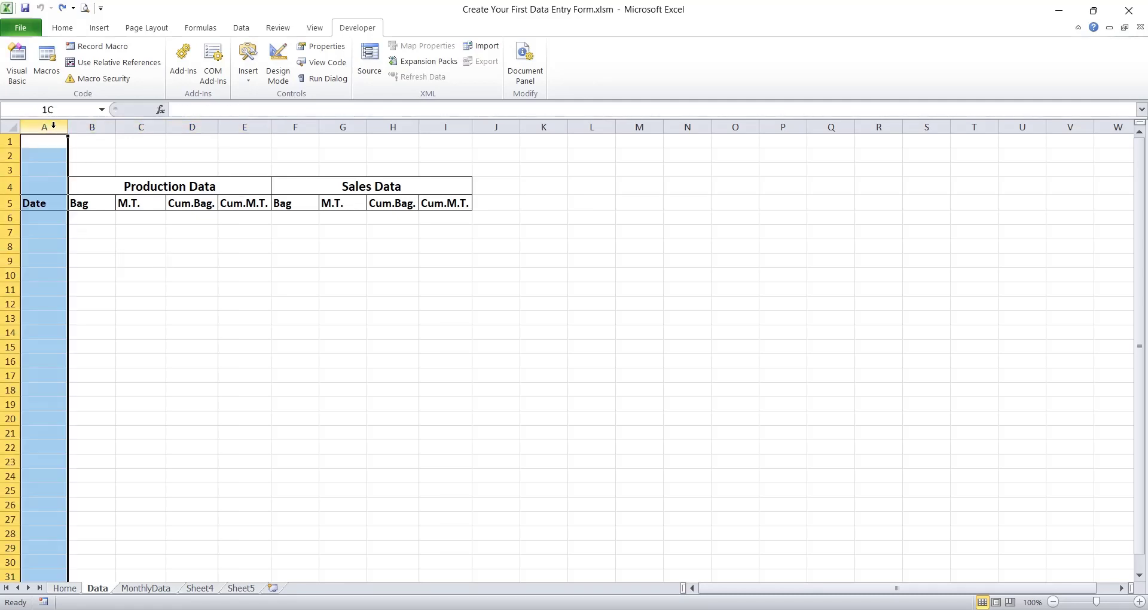
left_click(50, 203)
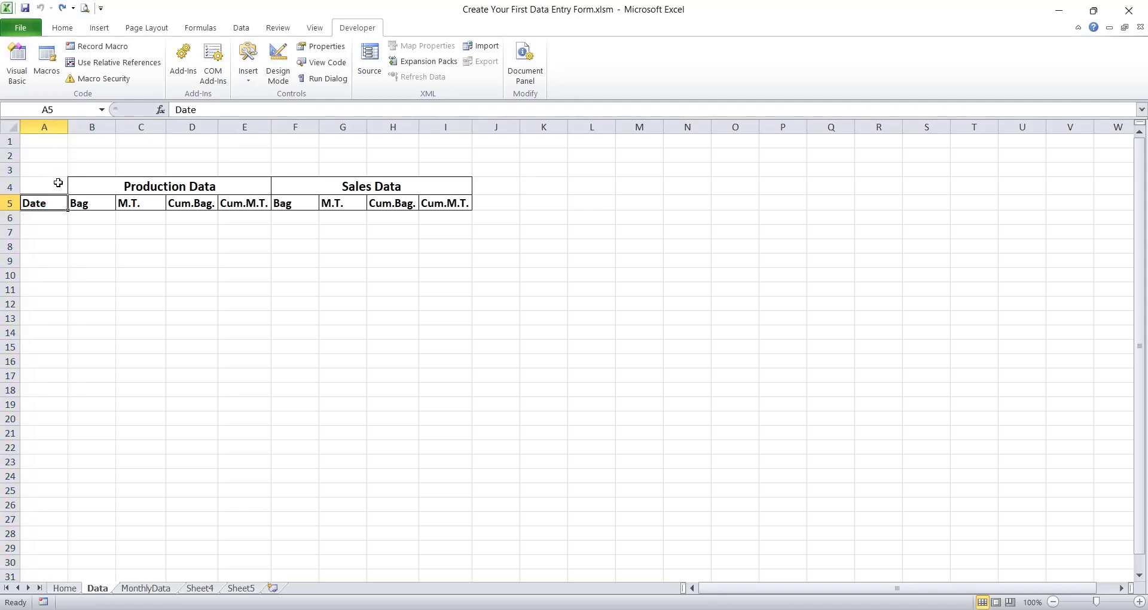
left_click(139, 185)
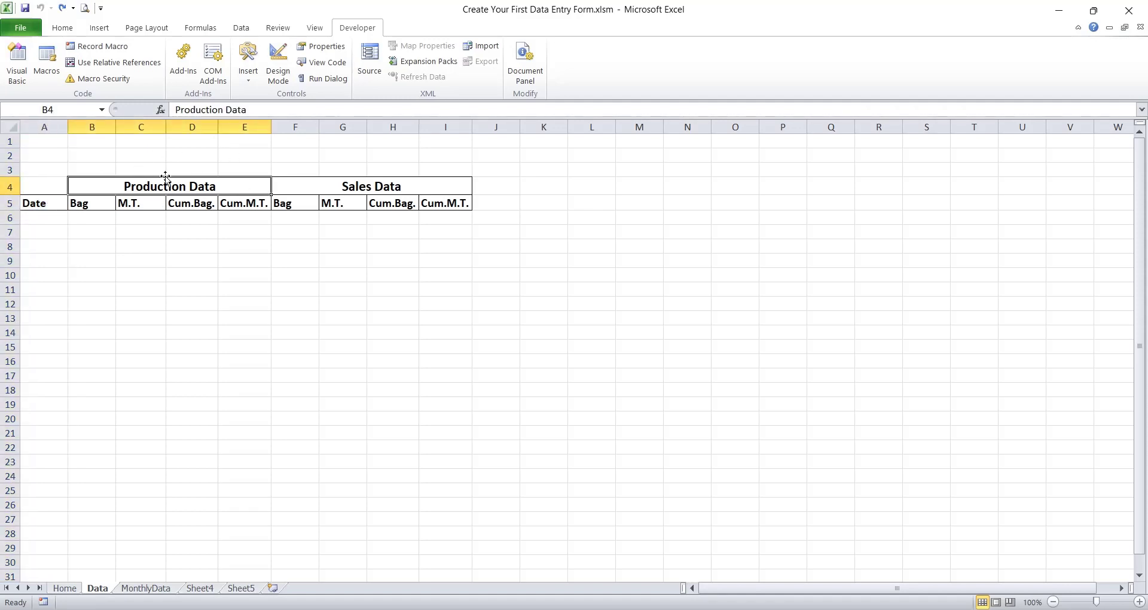
left_click(385, 188)
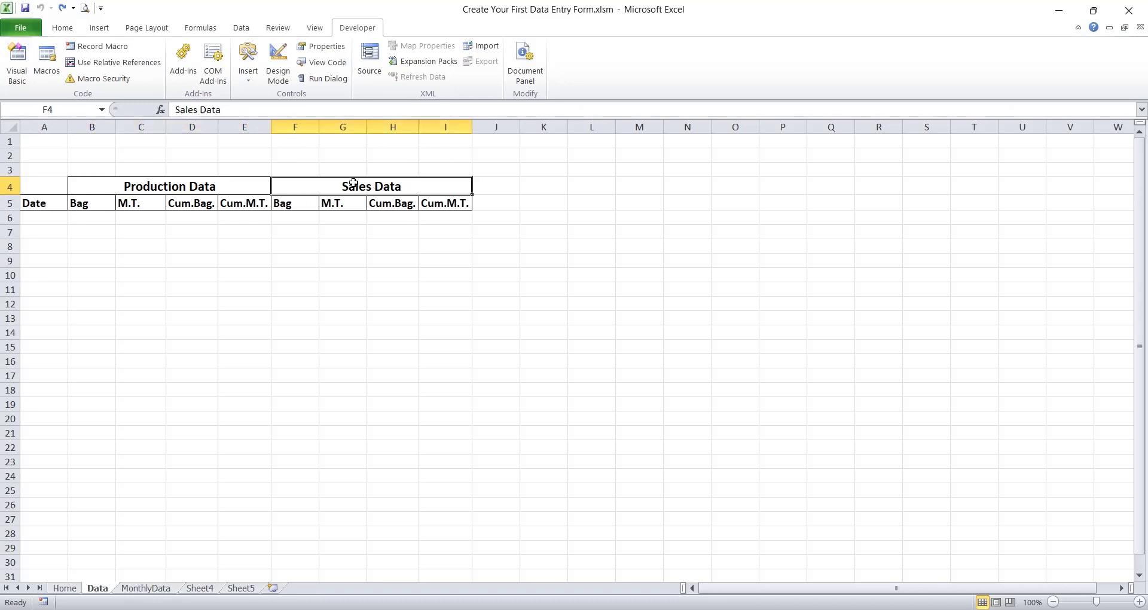
left_click(173, 263)
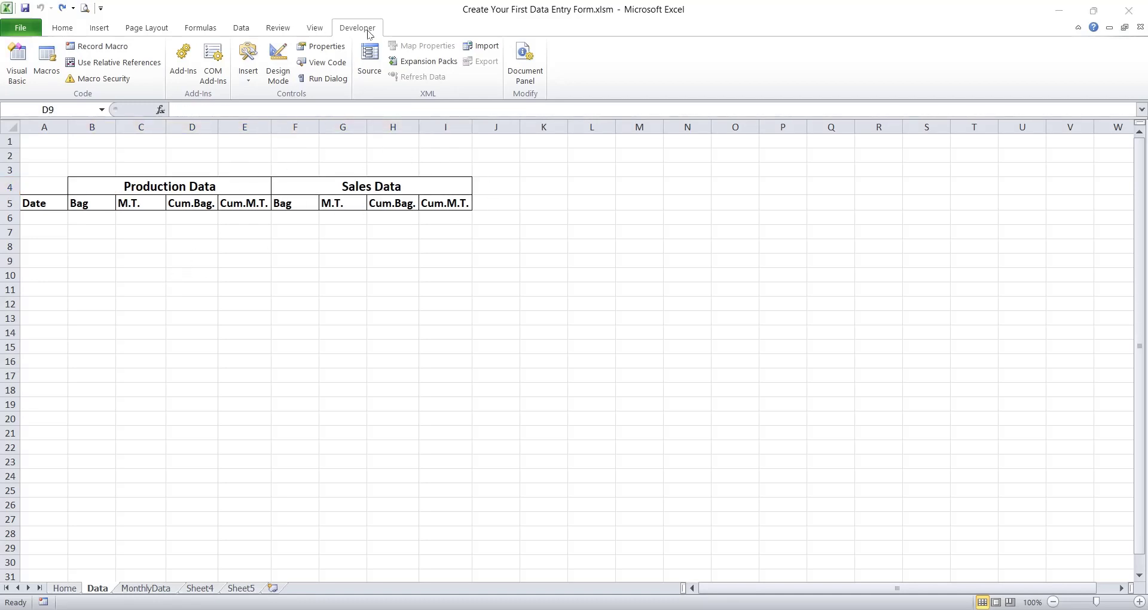
left_click(22, 72)
Draw a label near the top-left of the blank UserForm1
left_click(282, 161)
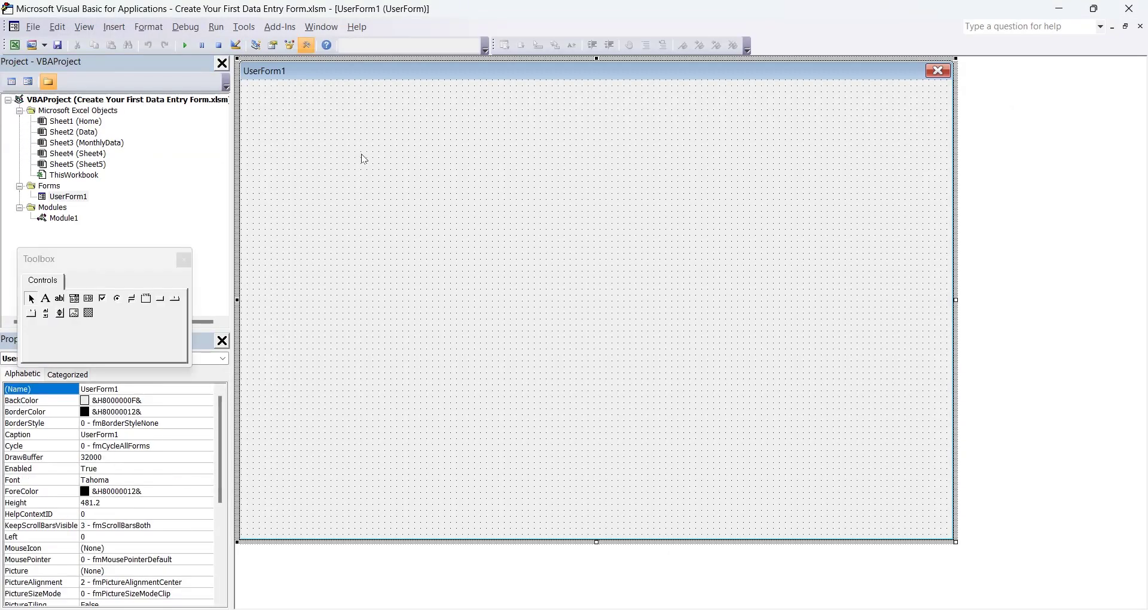
left_click_drag(118, 259, 140, 229)
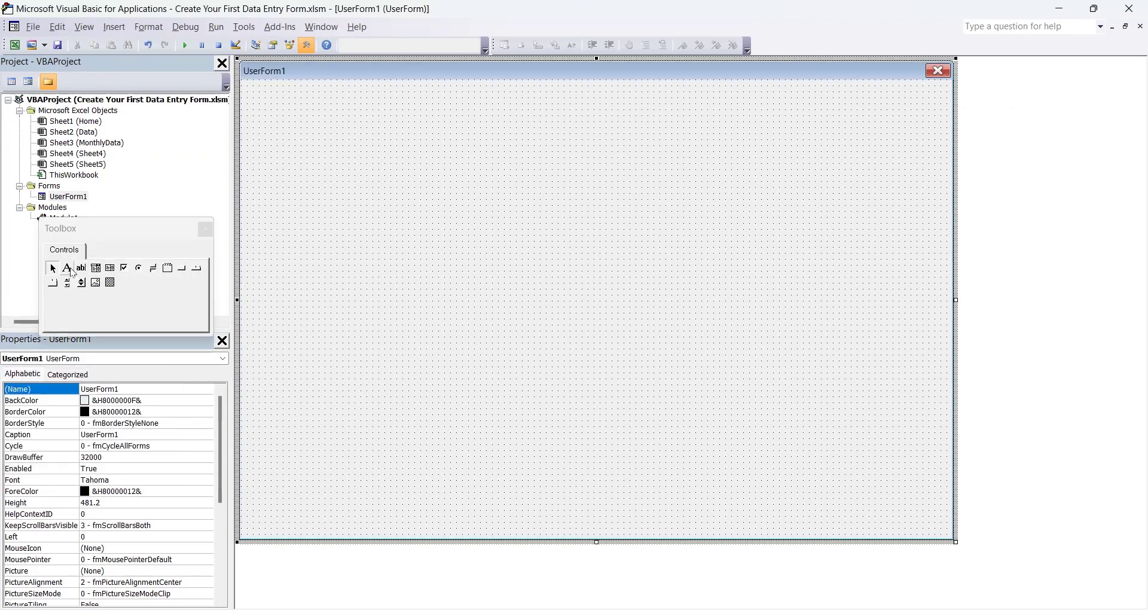
left_click(67, 269)
left_click_drag(284, 133, 376, 160)
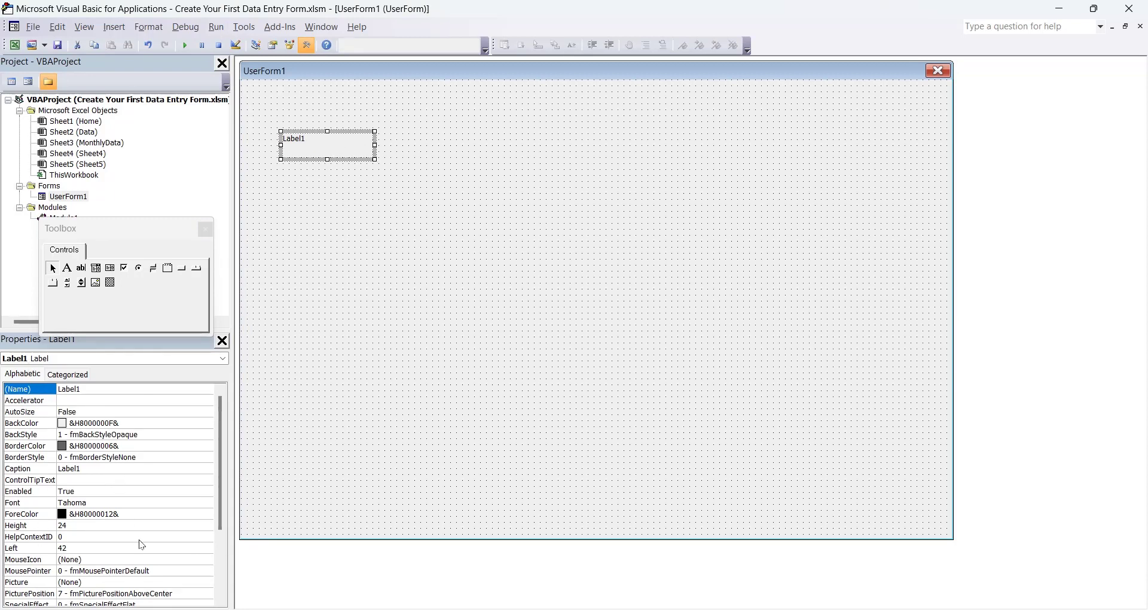
Set the label's font size to 11
left_click(132, 507)
left_click(206, 503)
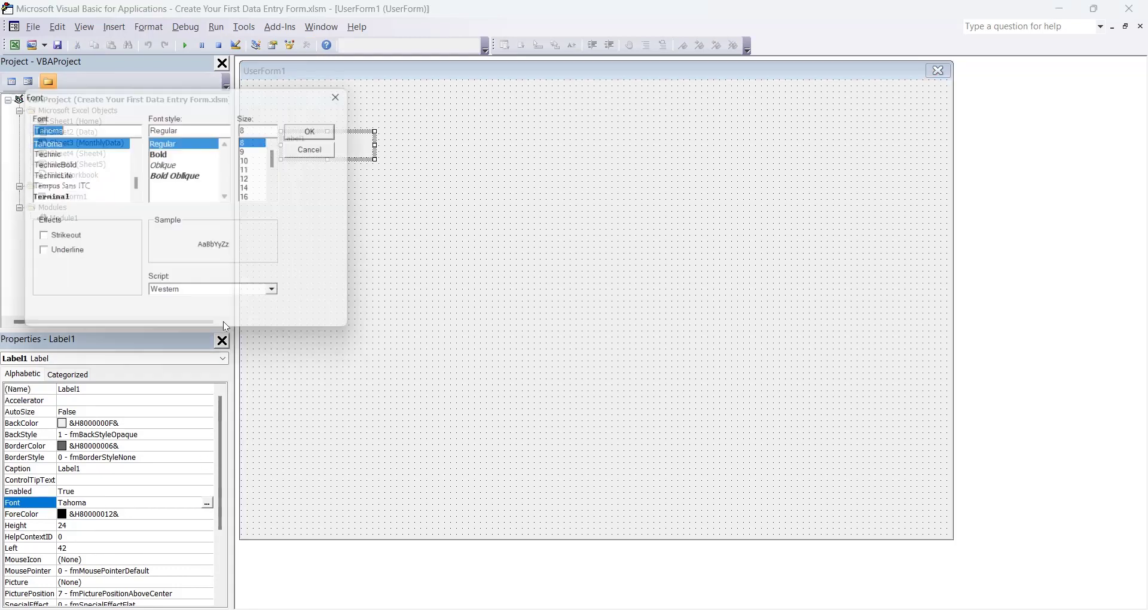
left_click(256, 169)
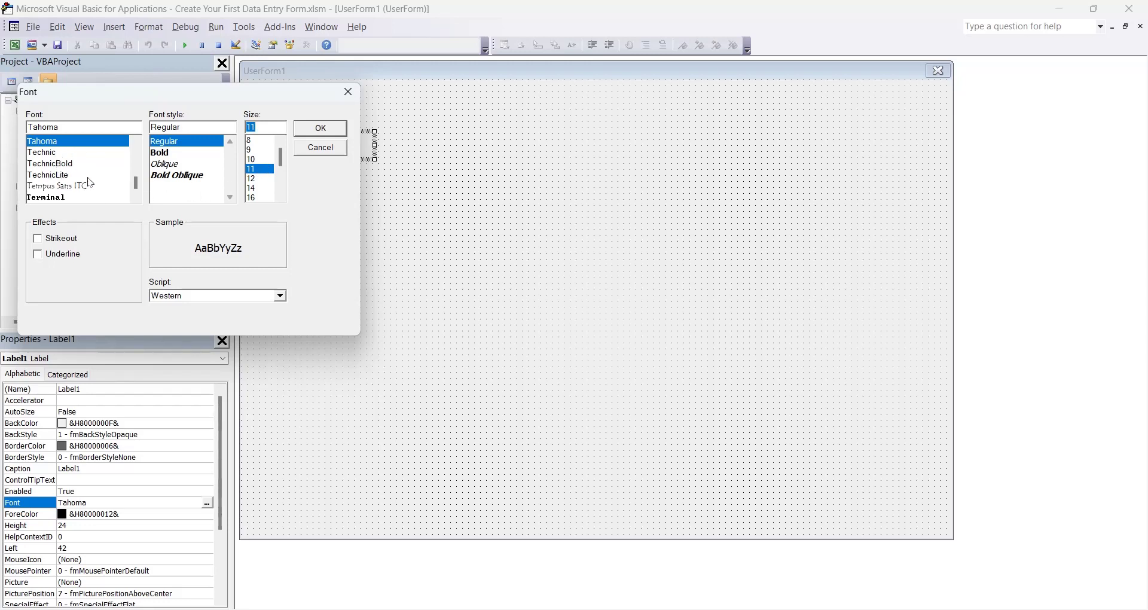
left_click(322, 129)
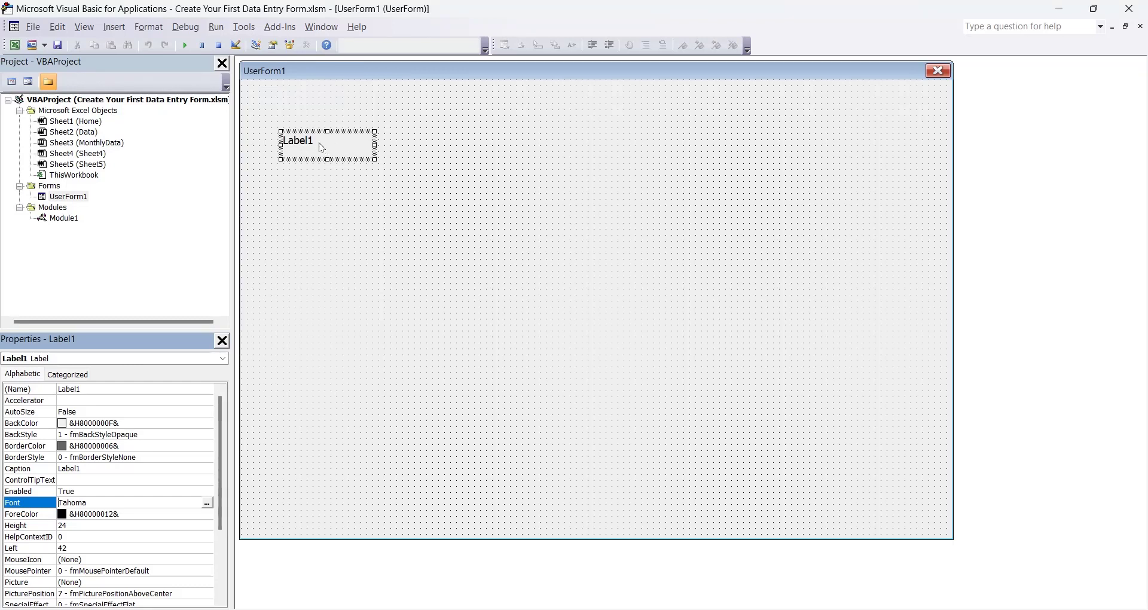
Change the label's caption from Label1 to 'Date :'
left_click(322, 147)
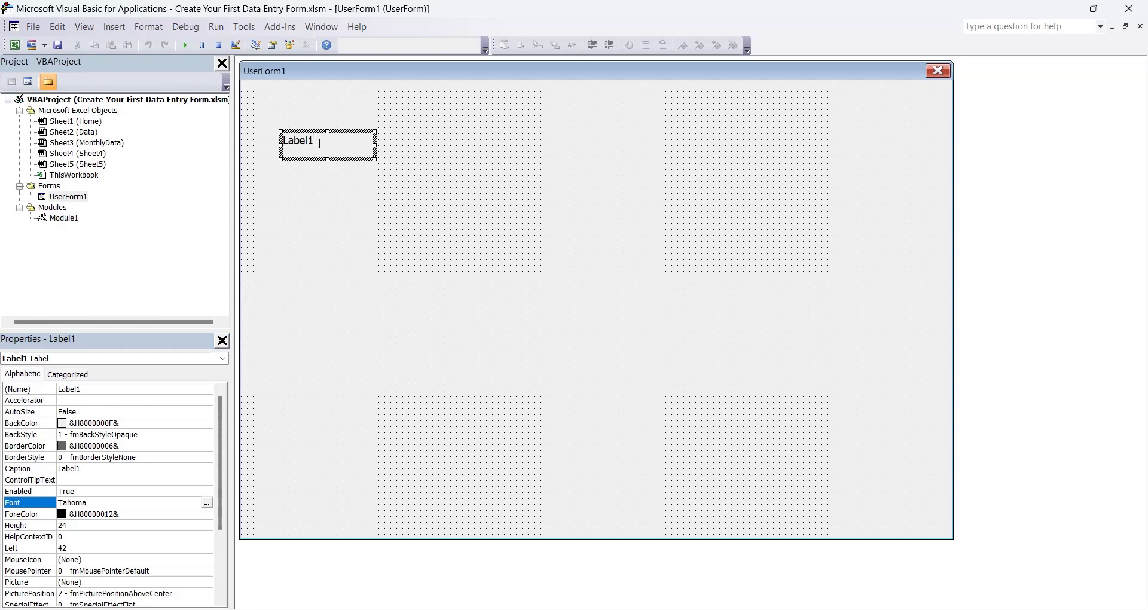
left_click_drag(314, 141, 281, 141)
type("Date :")
left_click(341, 184)
left_click(303, 146)
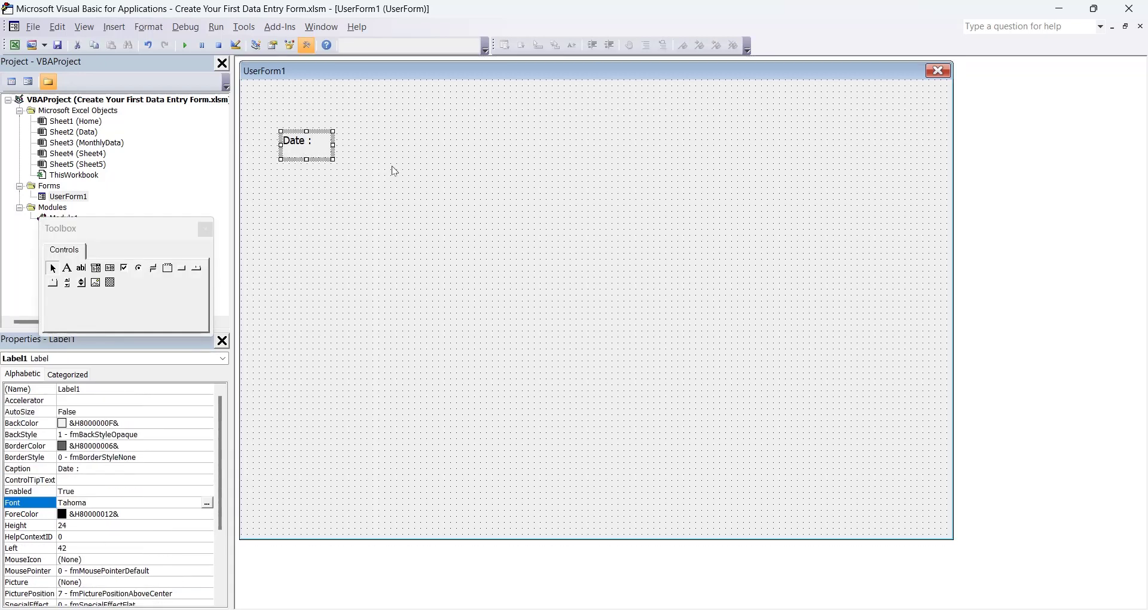
Draw a text box beside the Date label with font size 11
left_click(82, 272)
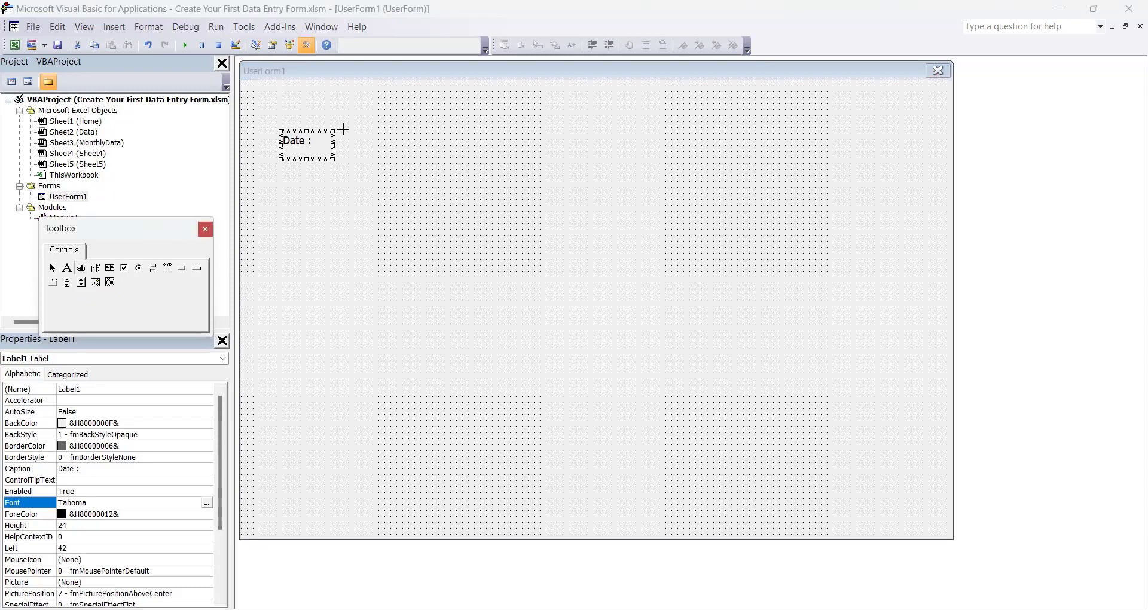
left_click_drag(344, 128, 446, 157)
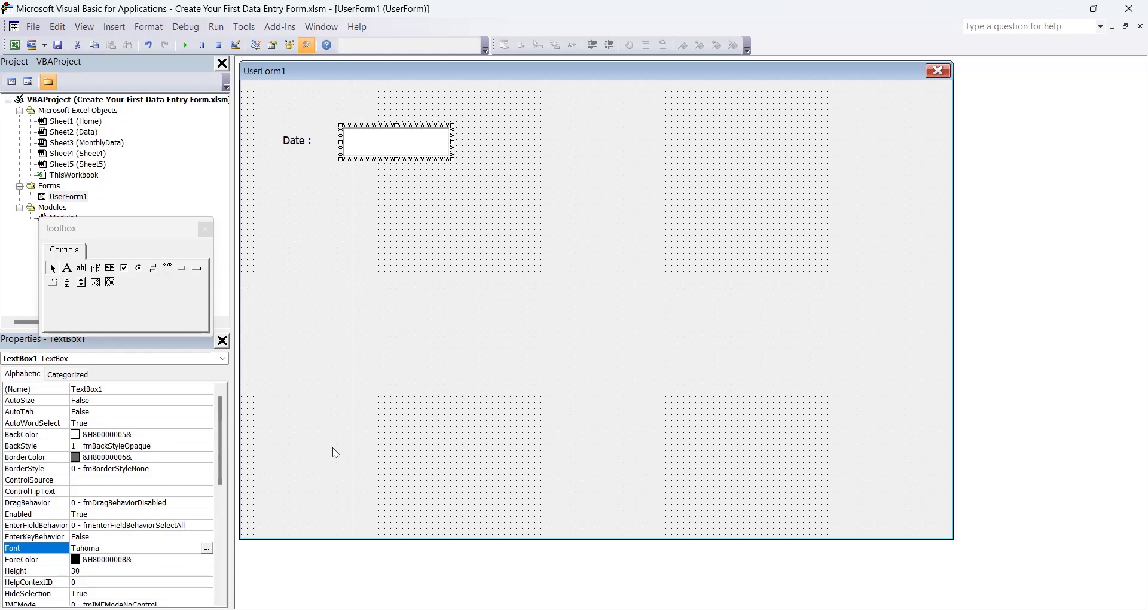
left_click(208, 550)
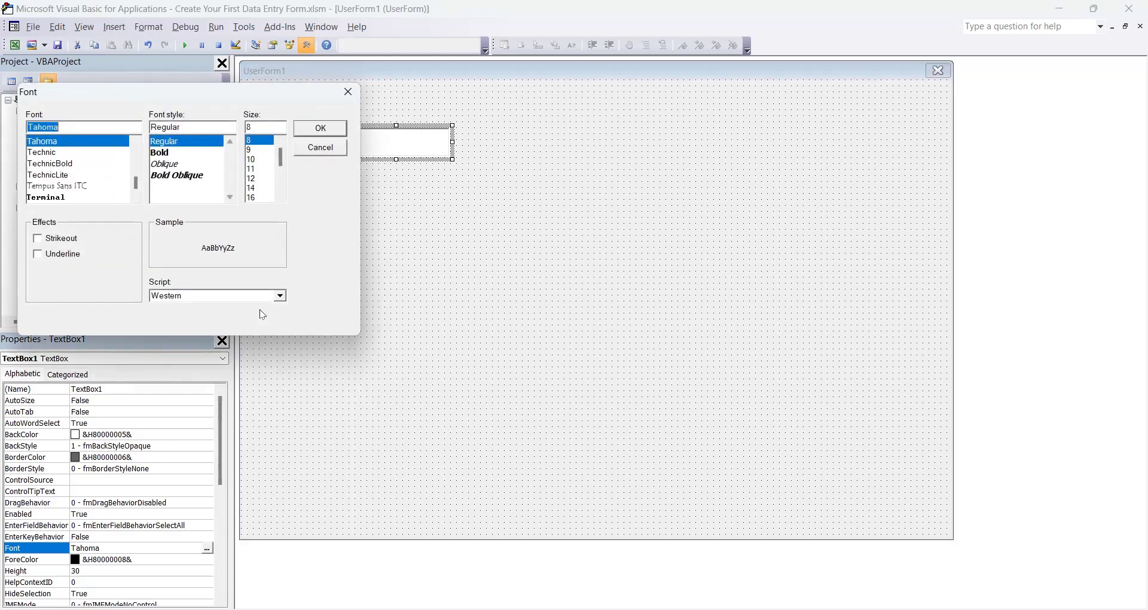
left_click(255, 170)
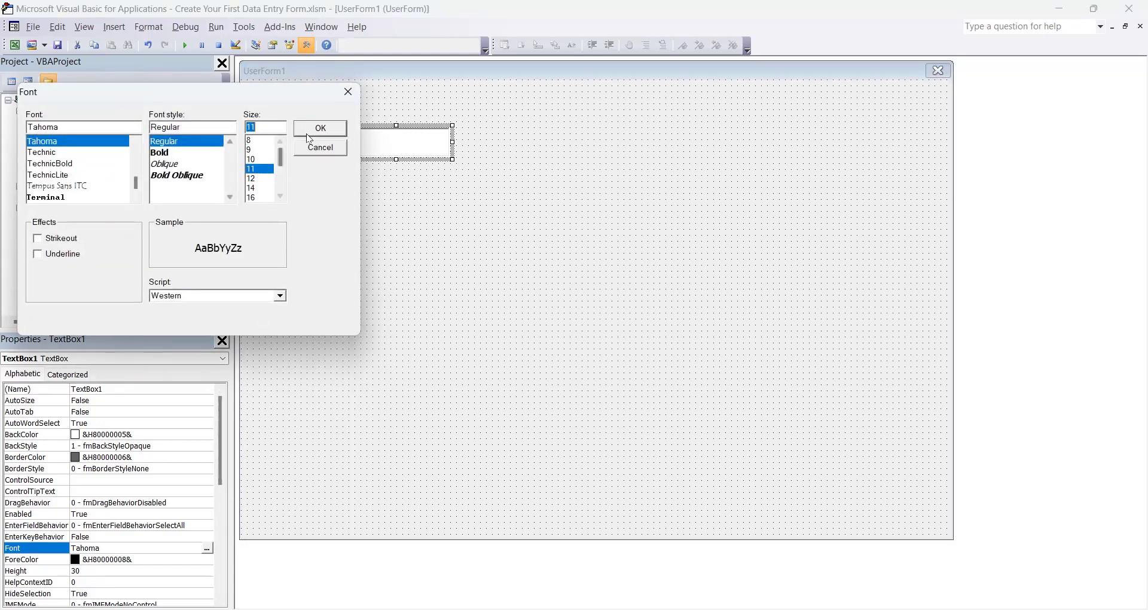
left_click(320, 128)
Set the Height of both the Date label and its text box to 20
left_click_drag(289, 181, 400, 148)
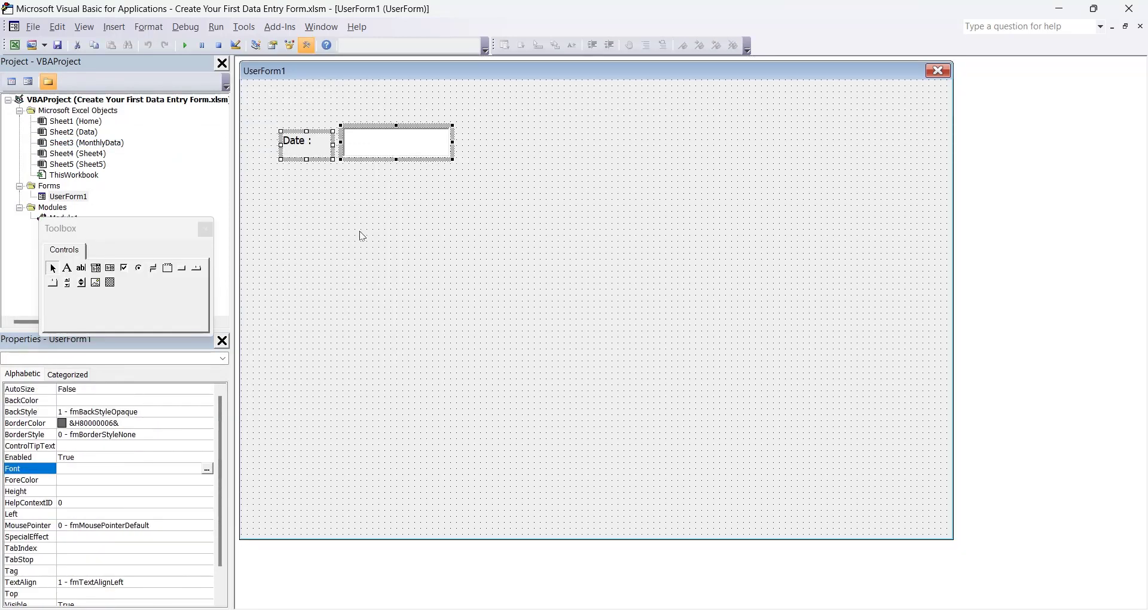
left_click(315, 187)
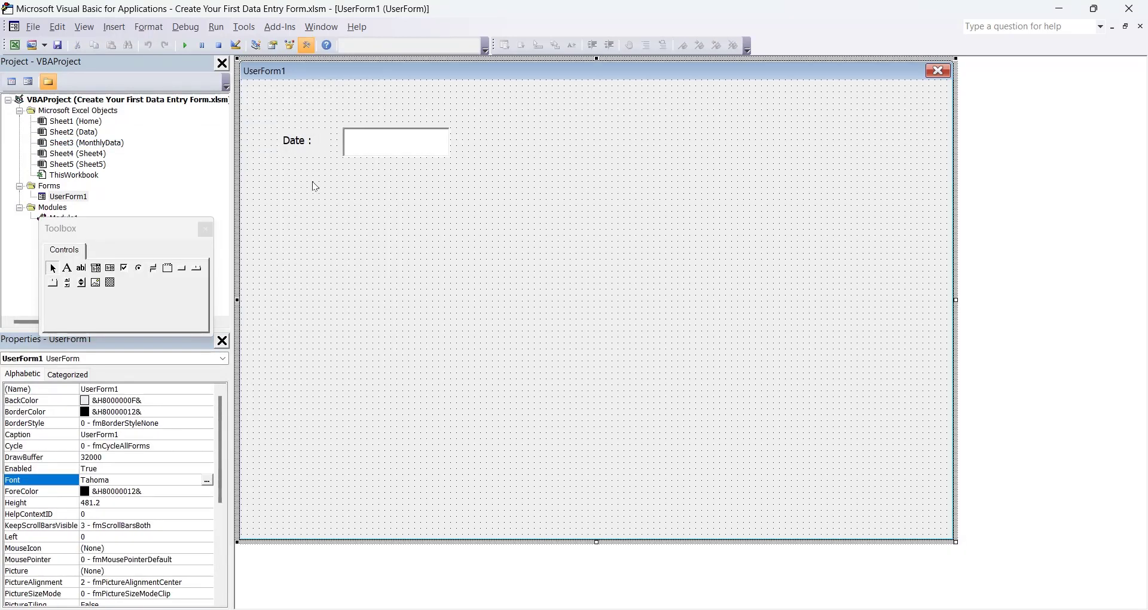
left_click_drag(377, 143, 378, 143)
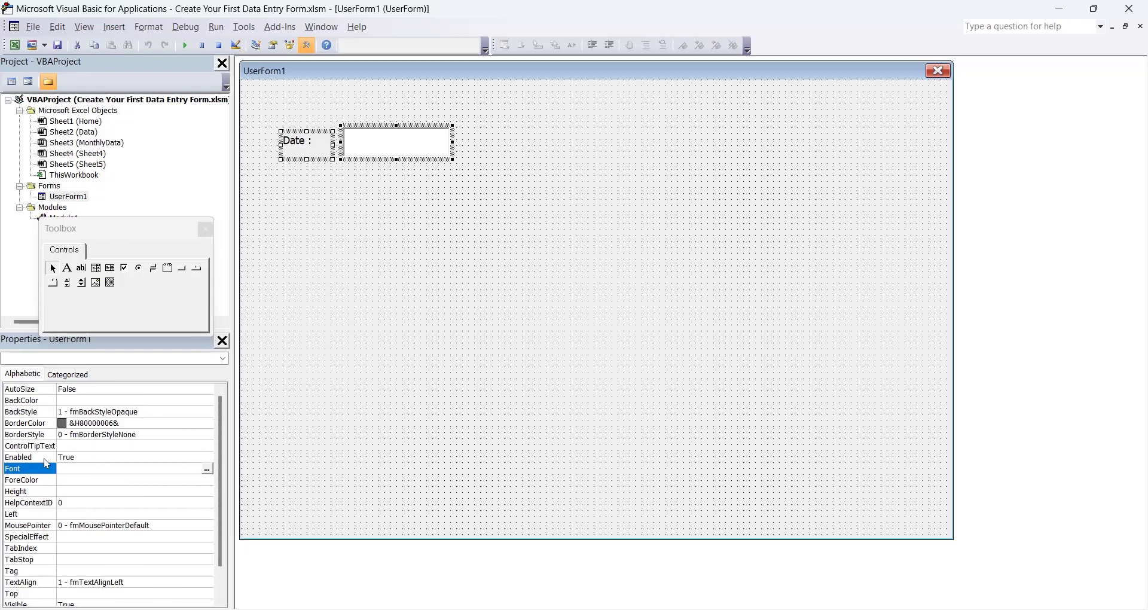
left_click(62, 489)
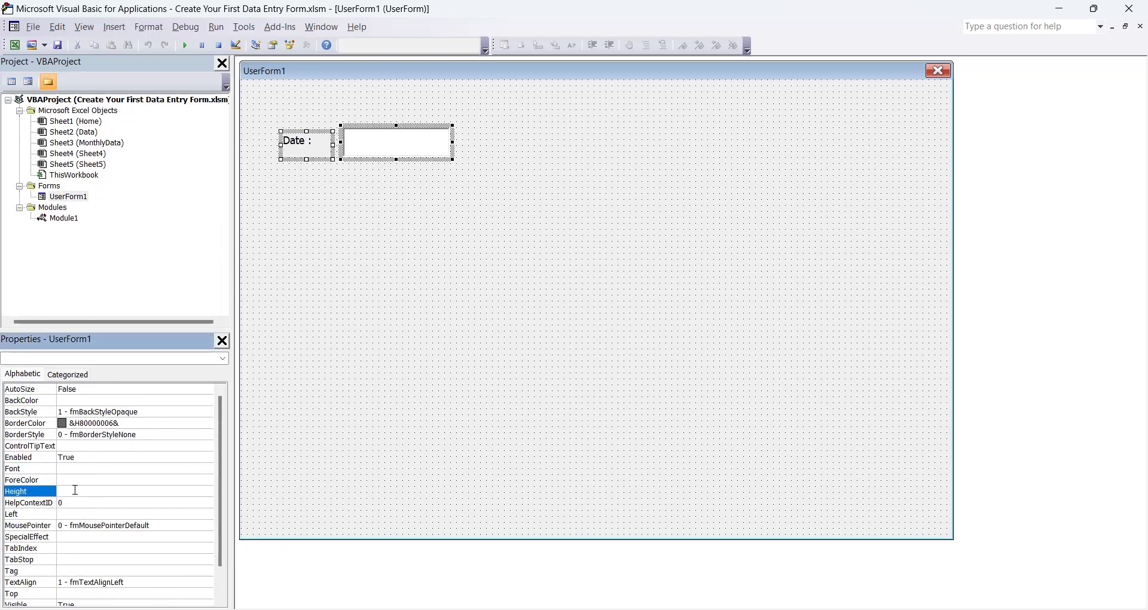
type("20")
key("Return")
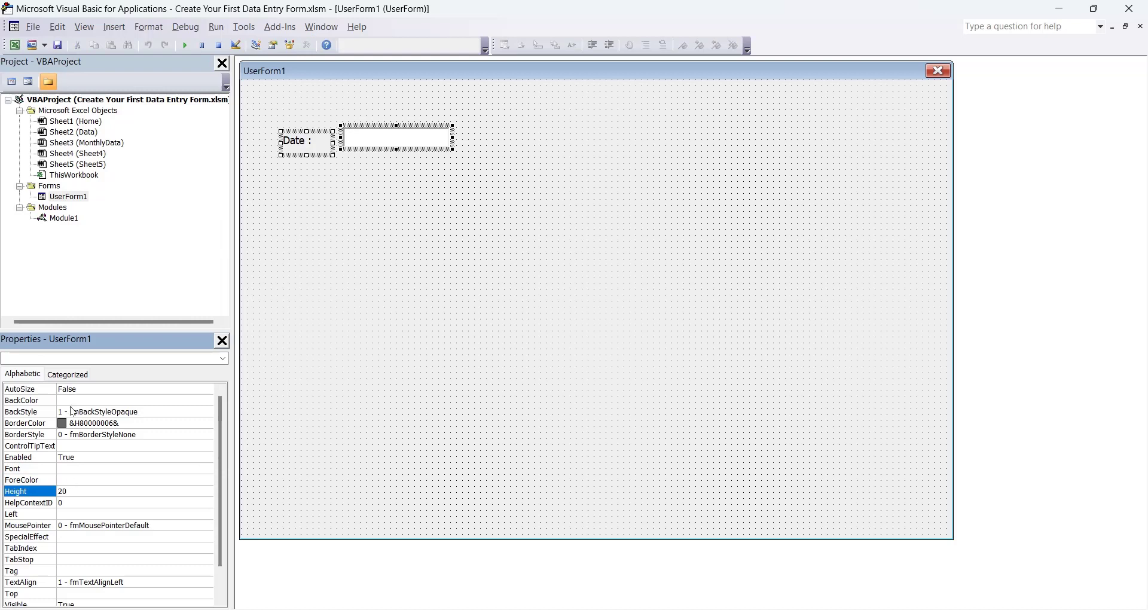
left_click(421, 195)
left_click(305, 144)
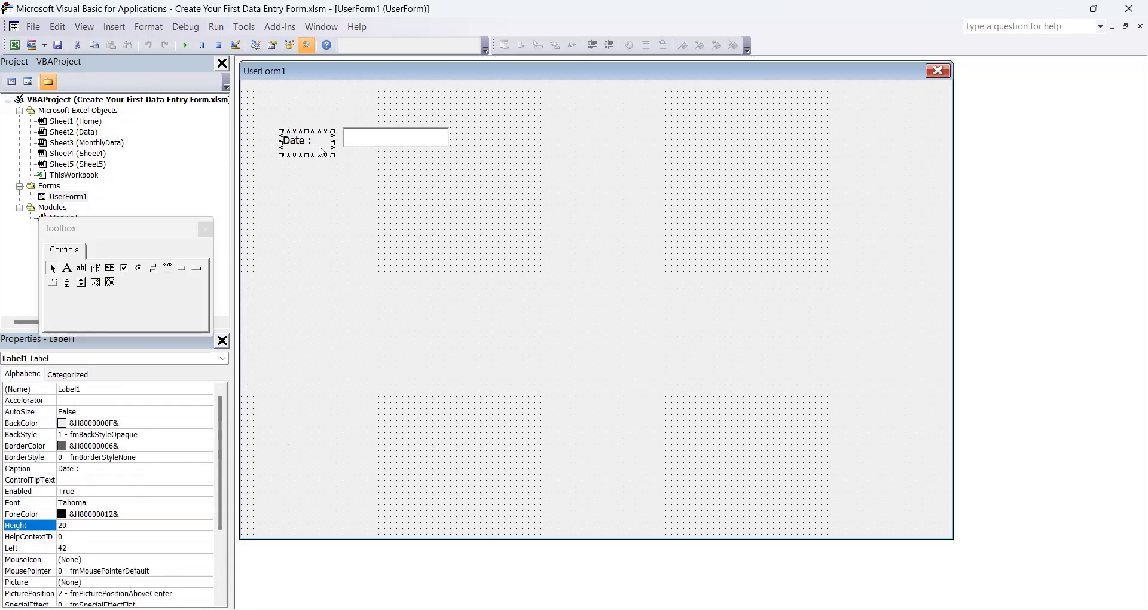
left_click(388, 140)
left_click(349, 189)
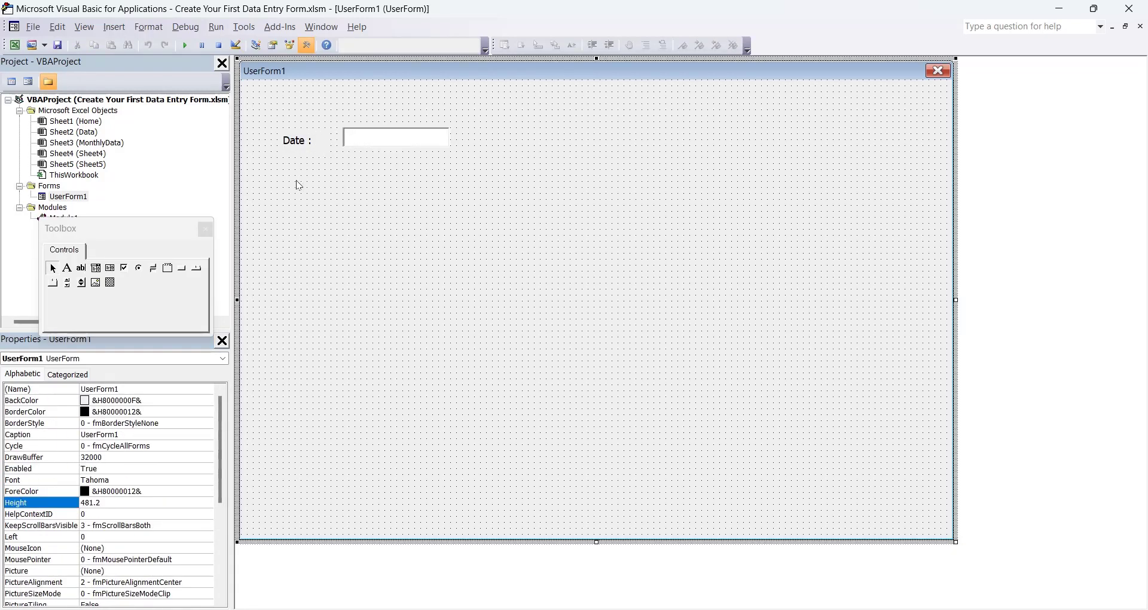
Bottom-align the 'Date :' label and text box so they share a Top of 54
left_click_drag(341, 149, 380, 137)
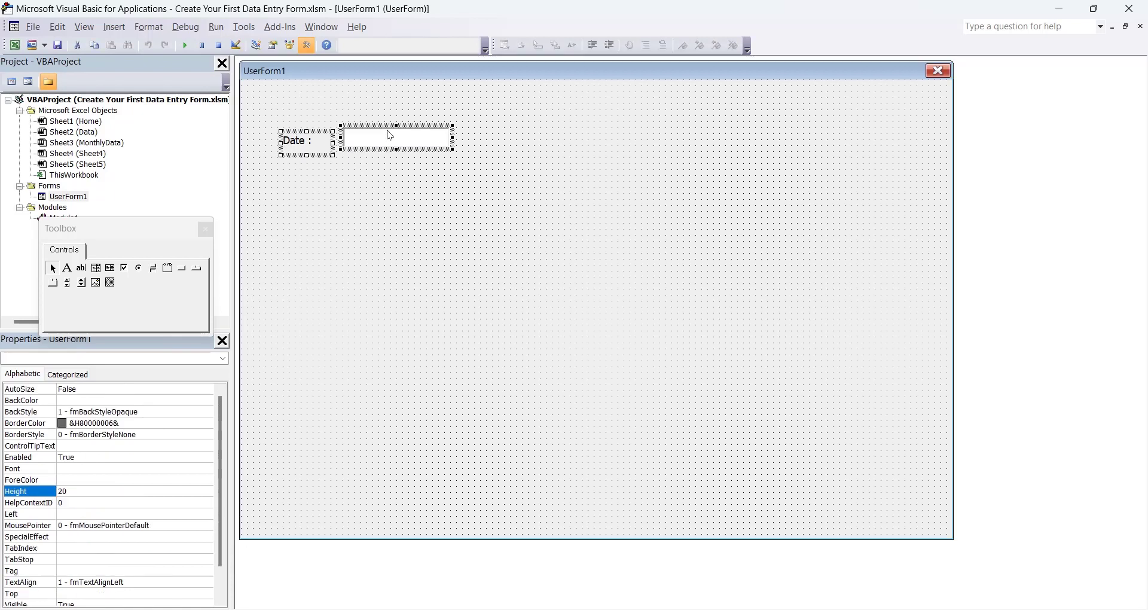
left_click(157, 31)
mouse_move(165, 43)
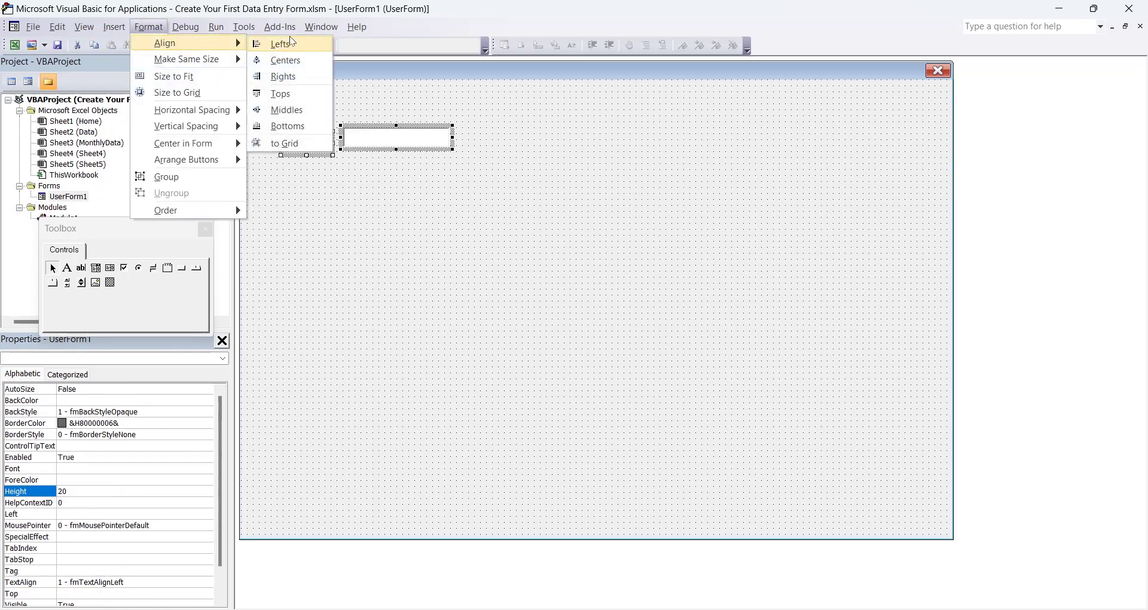
left_click(305, 127)
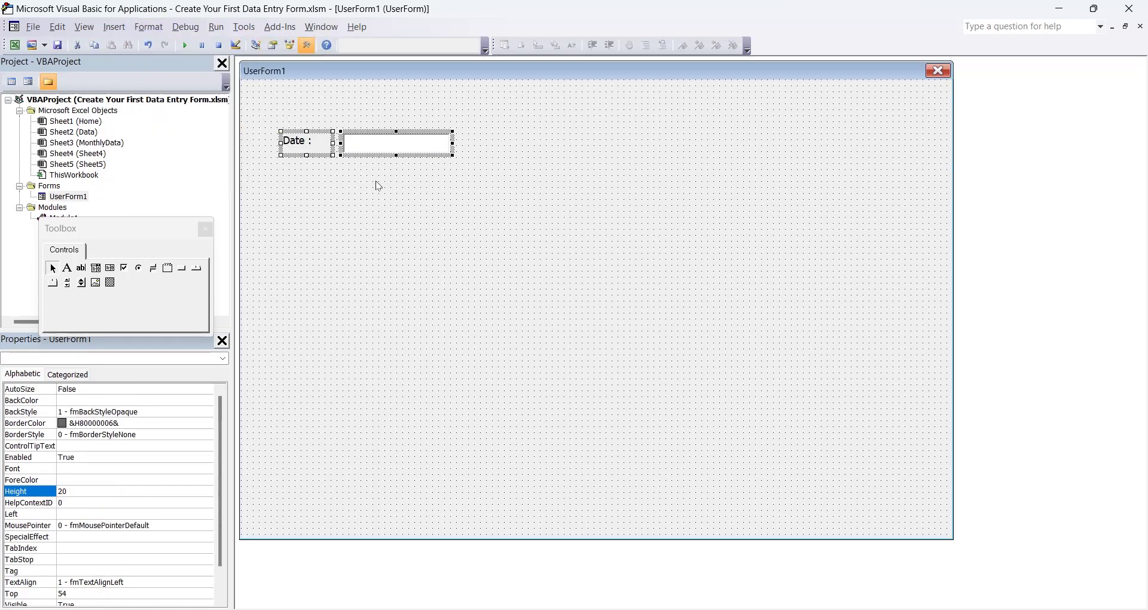
left_click(422, 204)
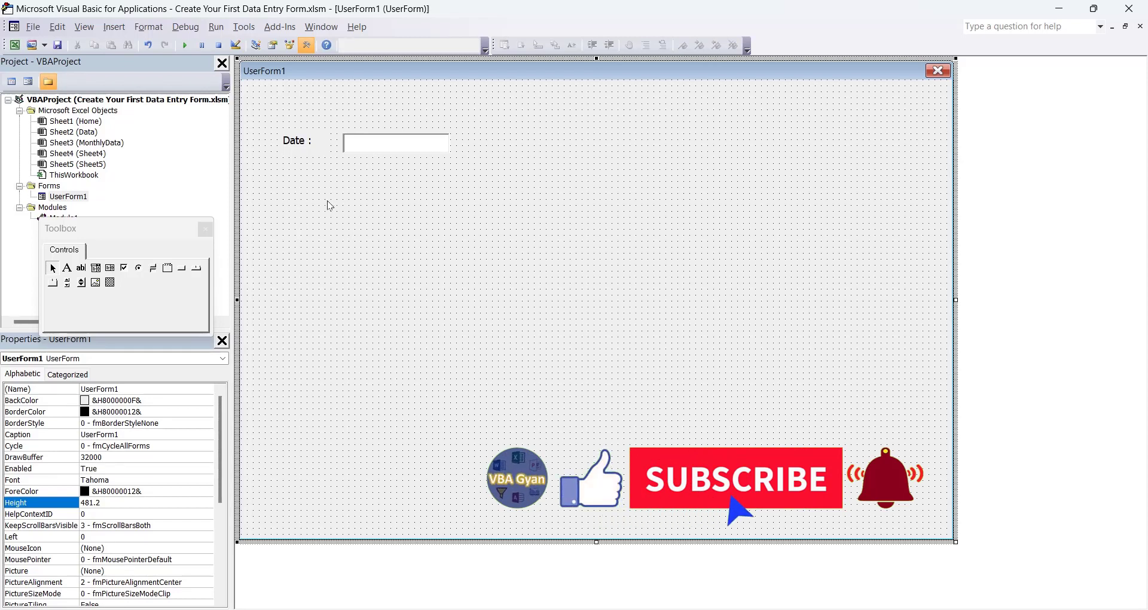
Paste four copies of the Date row into a left column beneath the original
left_click_drag(410, 192, 231, 144)
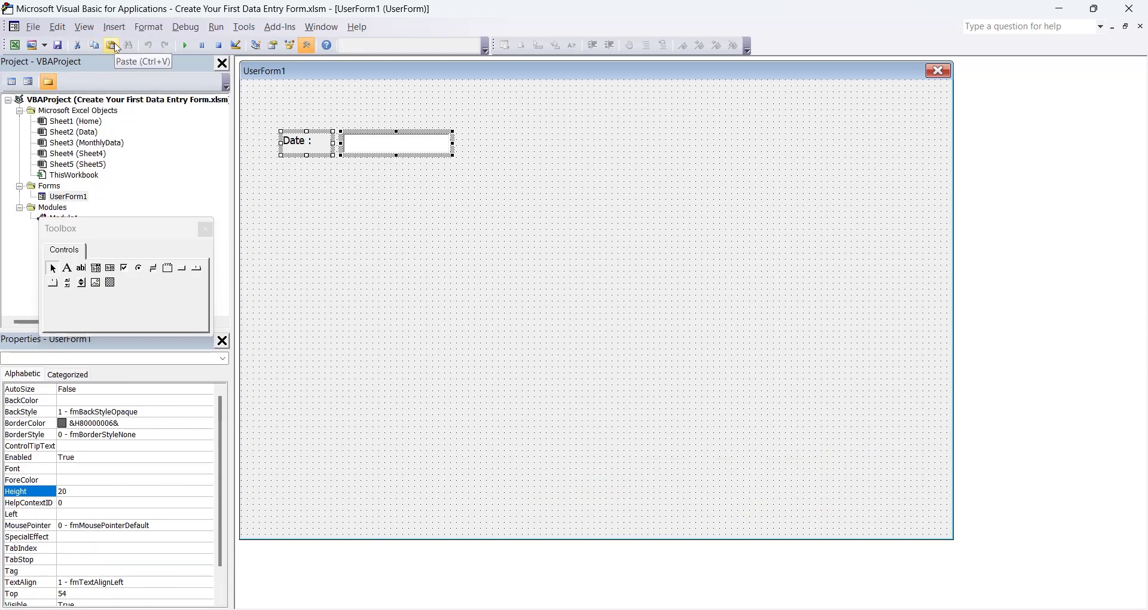
left_click(111, 46)
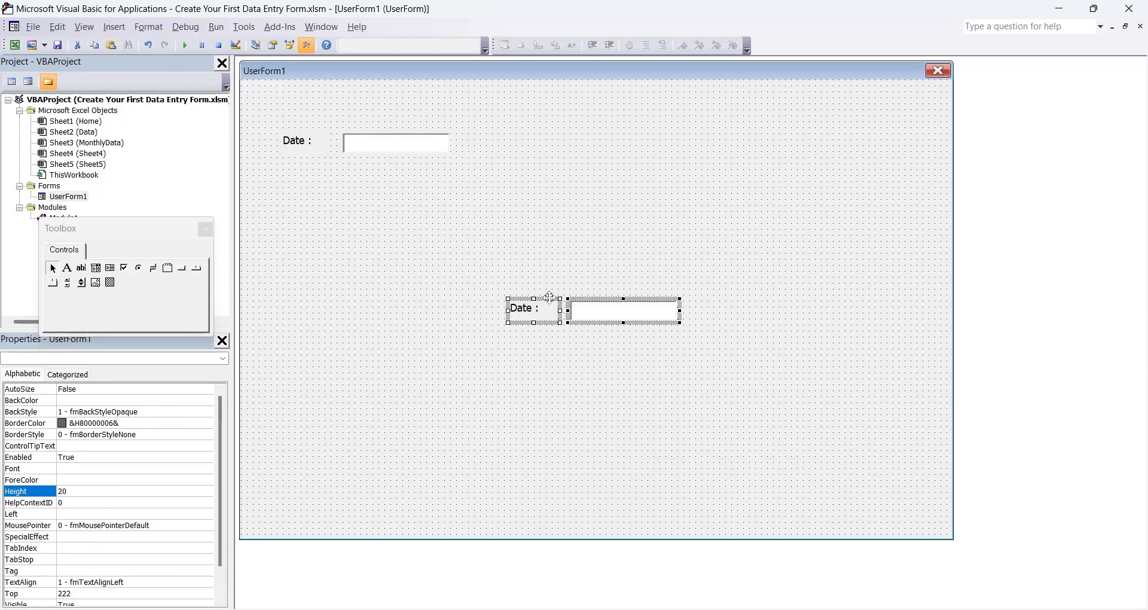
left_click_drag(549, 298, 323, 195)
left_click(524, 249)
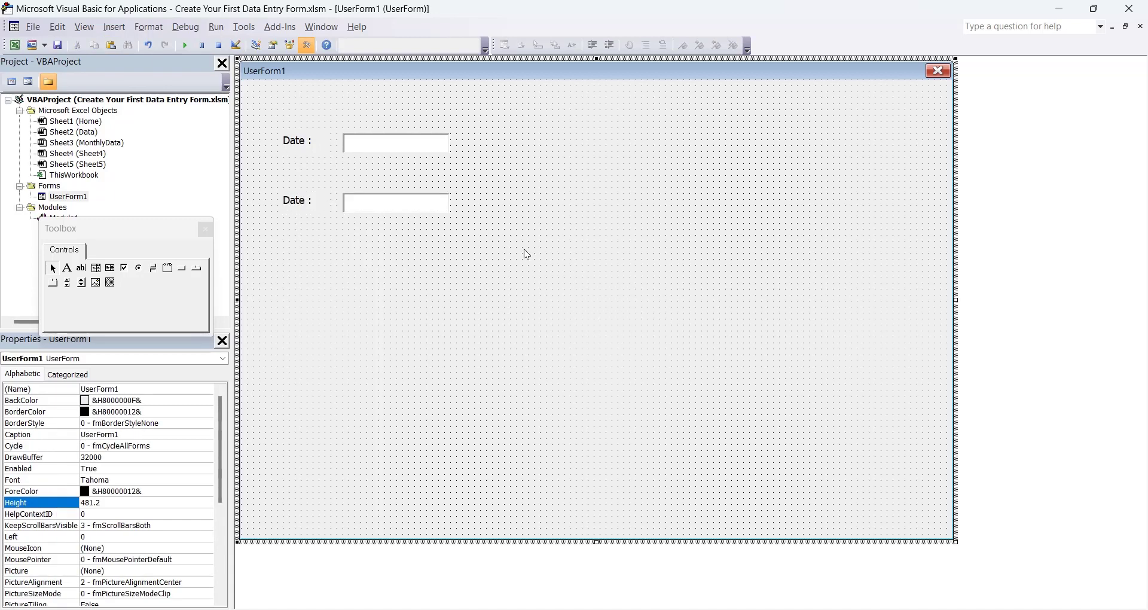
left_click(113, 46)
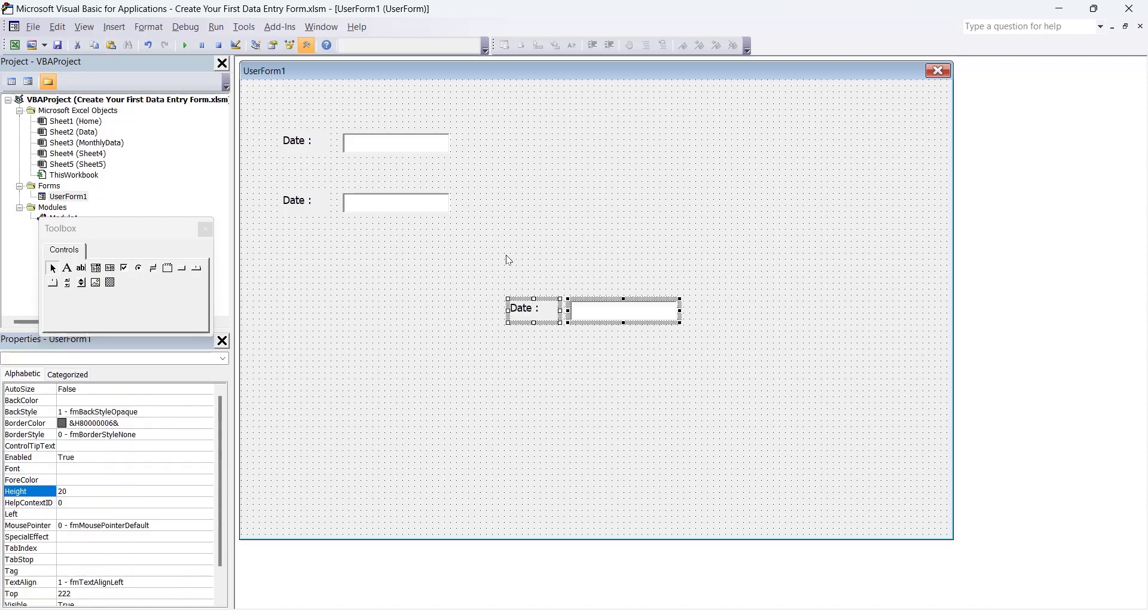
left_click_drag(551, 298, 323, 222)
key("ctrl+v")
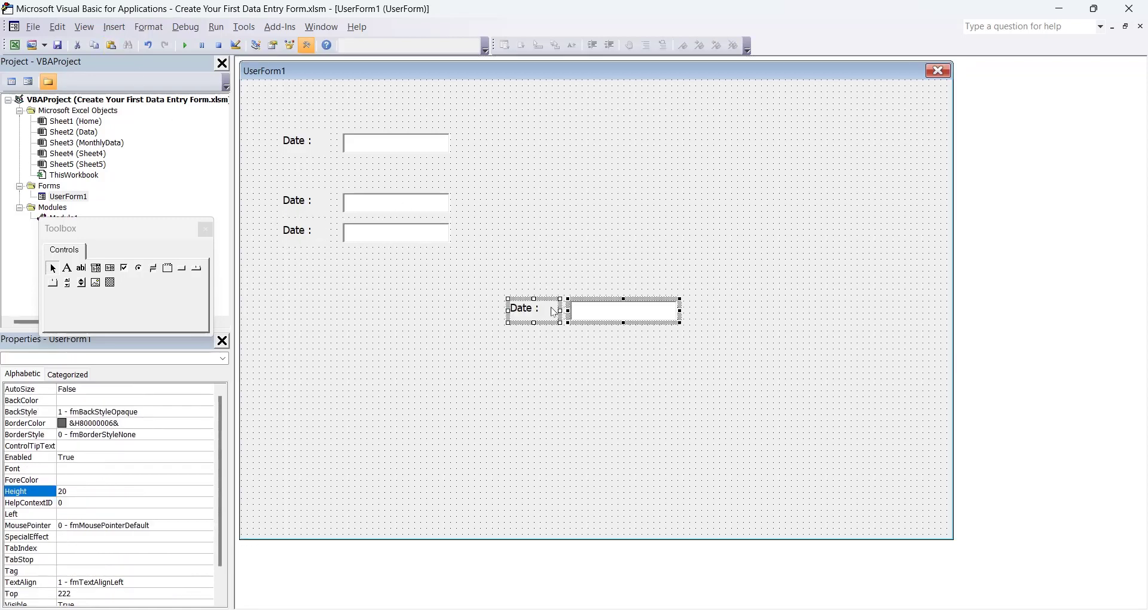
left_click_drag(553, 308, 323, 260)
key("ctrl+v")
left_click_drag(556, 307, 323, 290)
left_click(526, 315)
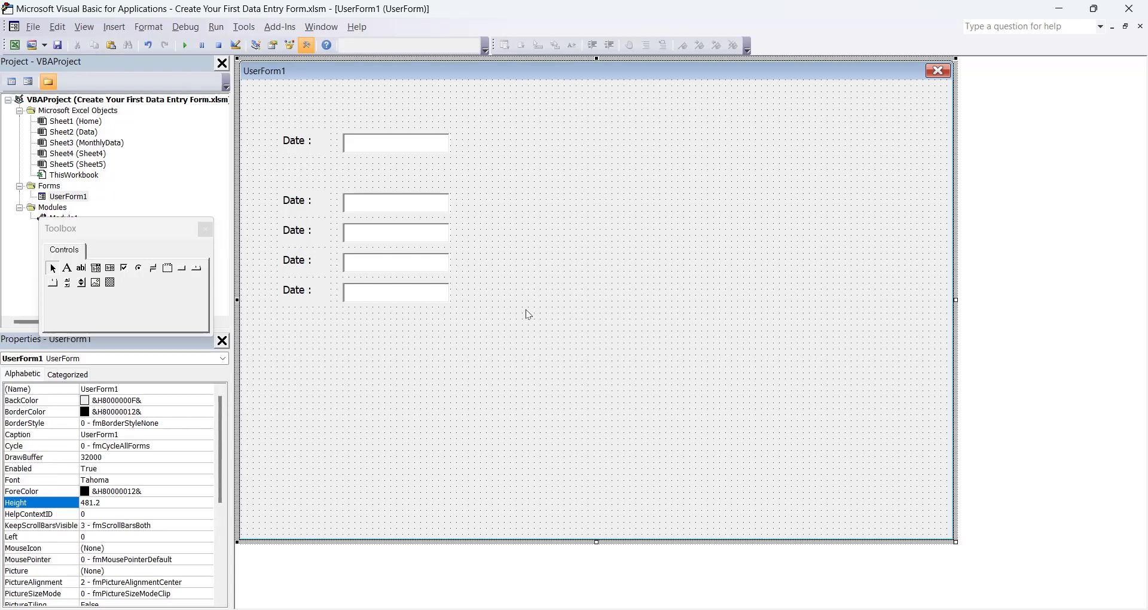
Paste more copies of the Date row to build a second column on the right
key("ctrl+v")
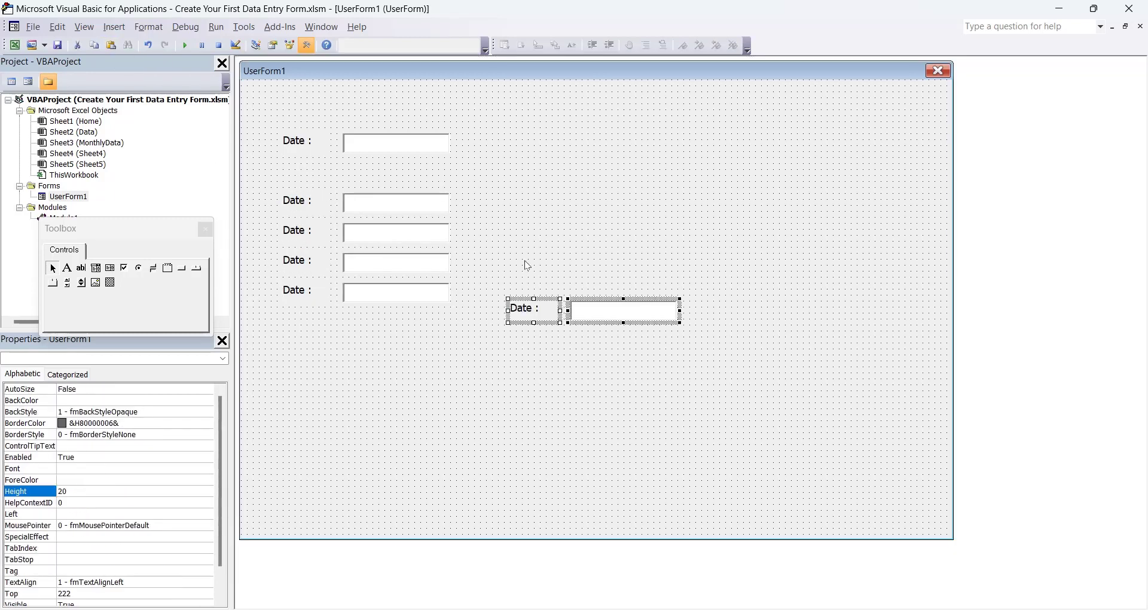
left_click_drag(553, 299, 537, 200)
key("ctrl+v")
key("ctrl+v")
mouse_move(553, 308)
left_mouse_down()
mouse_move(537, 230)
mouse_move(537, 260)
left_mouse_up()
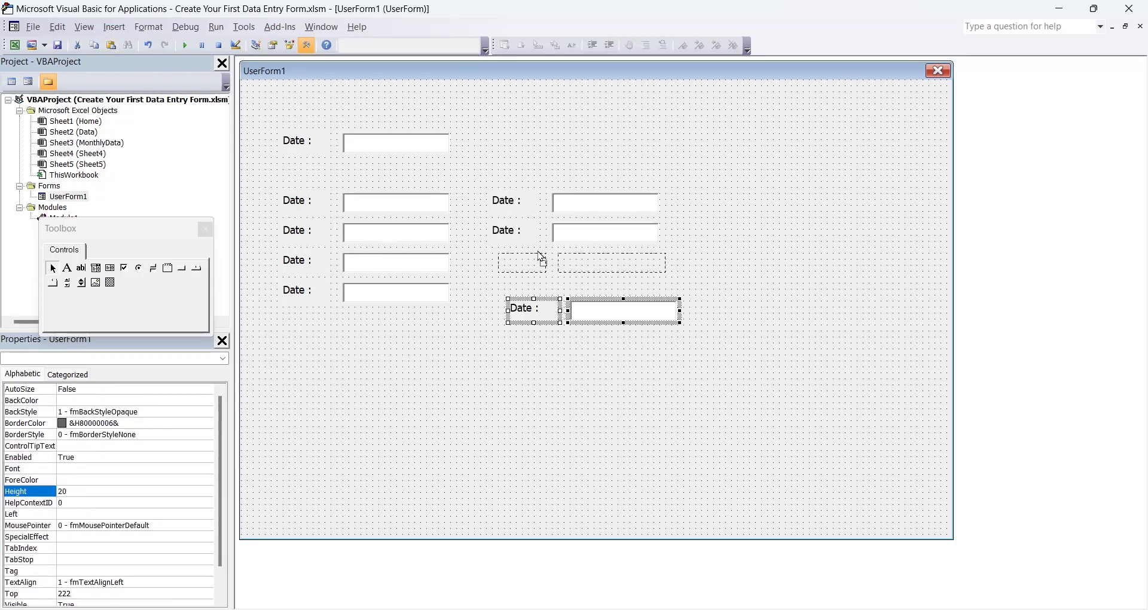
key("ctrl+v")
left_click_drag(569, 335, 569, 318)
left_click(581, 374)
Rename the left-column labels to 'Bag :', 'M.T. :', 'Cum Bag :' and 'Cum M.T.'
left_click(299, 202)
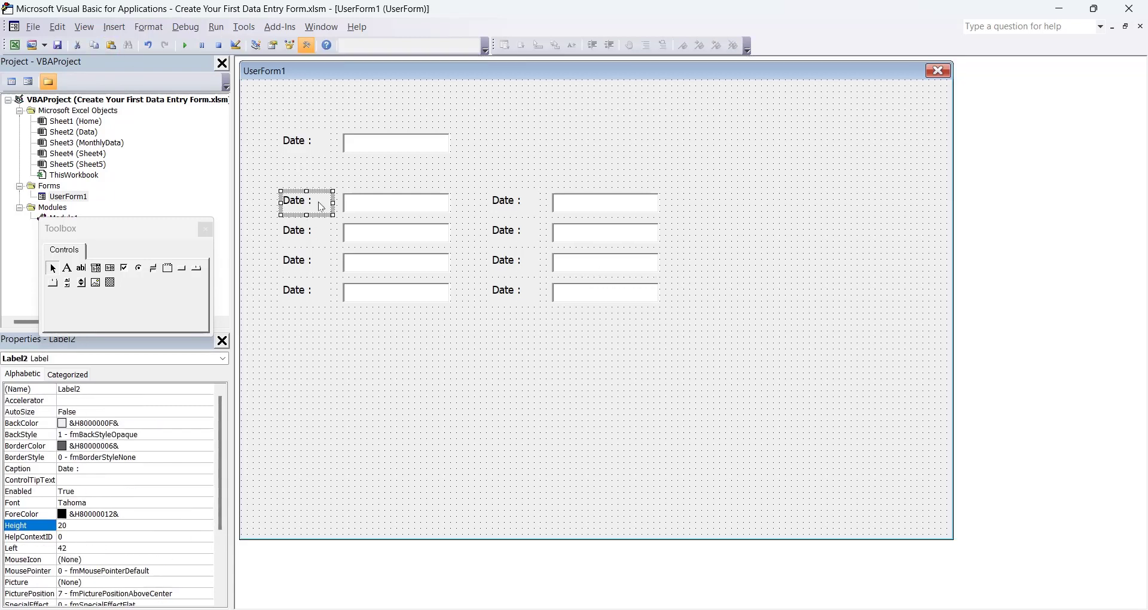
type("Bag :")
left_click(299, 231)
type("M.T. :")
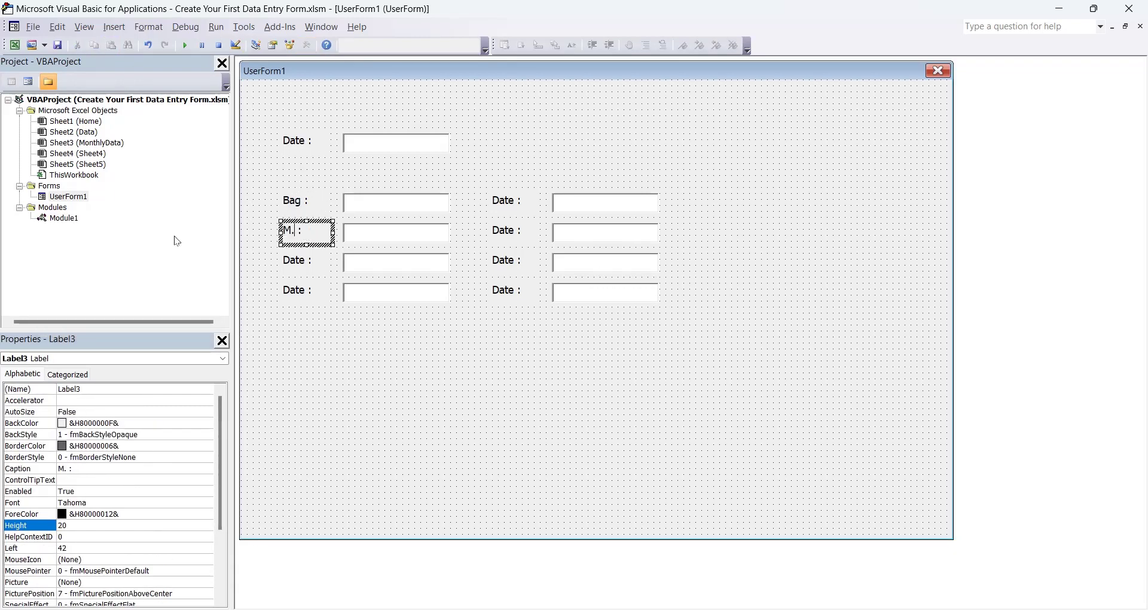
left_click(305, 266)
left_click(305, 267)
type("Cum")
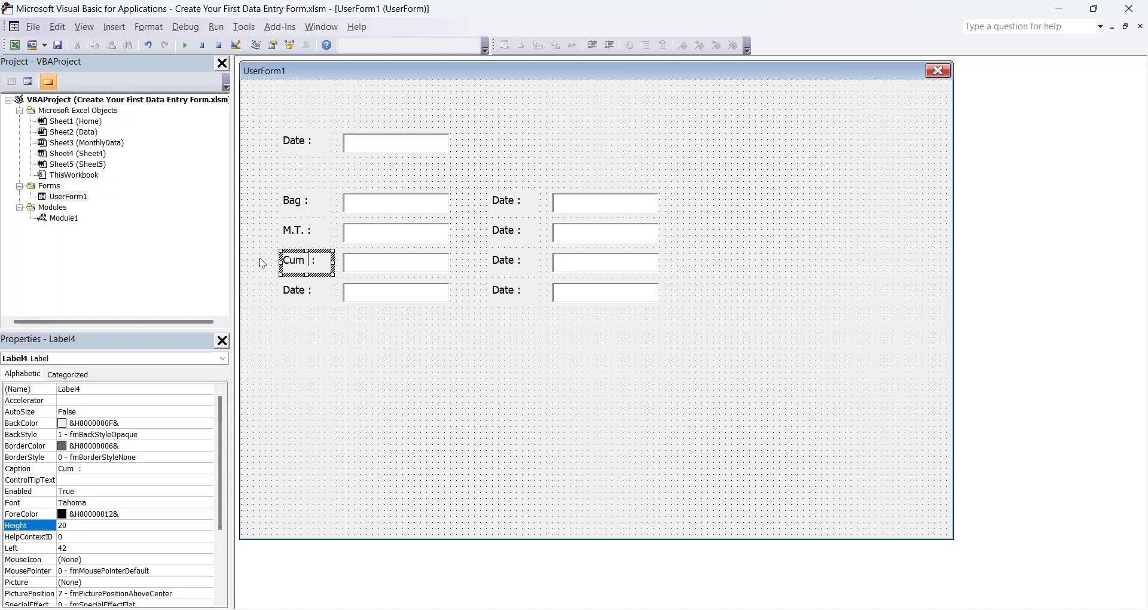
type(" Bag :")
left_click(262, 291)
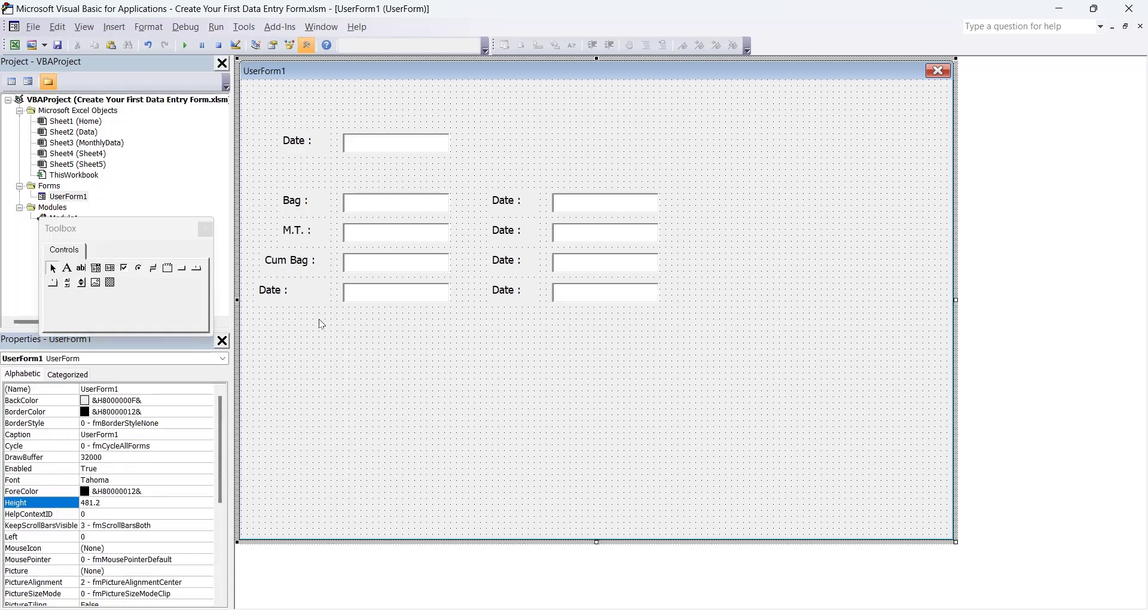
left_click(258, 292)
type("Cum M")
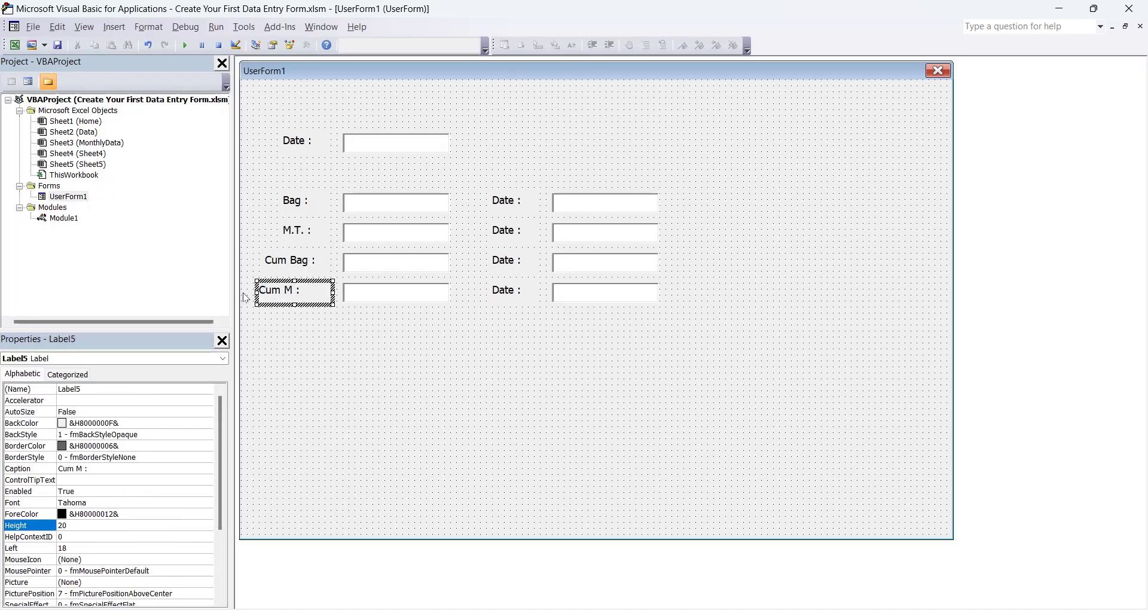
type(".T.")
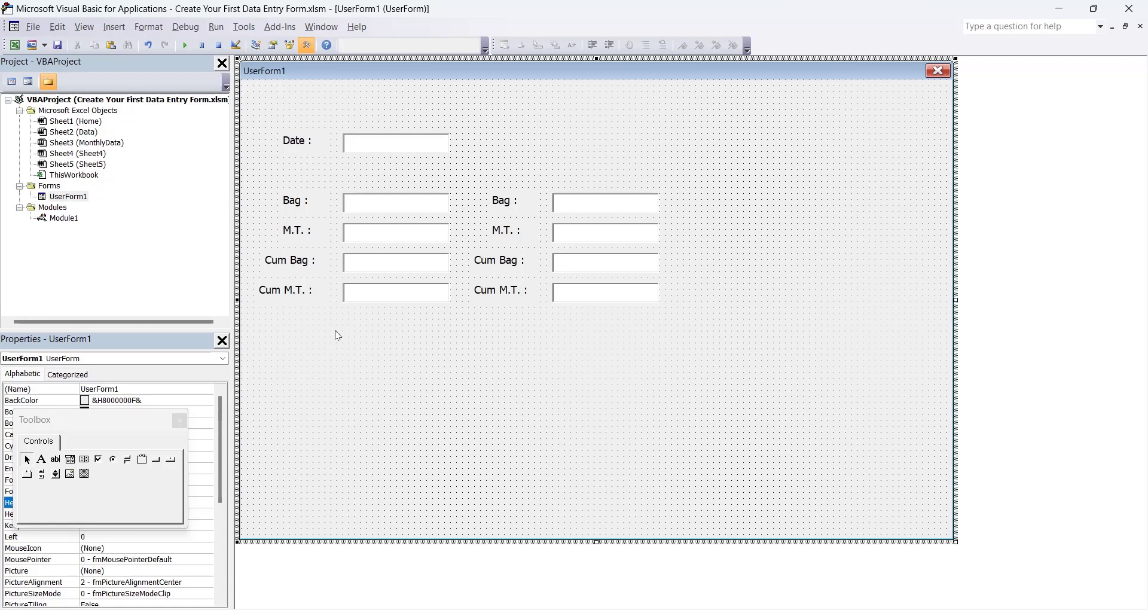
Give the four left-column labels the same width and align their left edges
left_click_drag(322, 345, 258, 189)
left_click(149, 28)
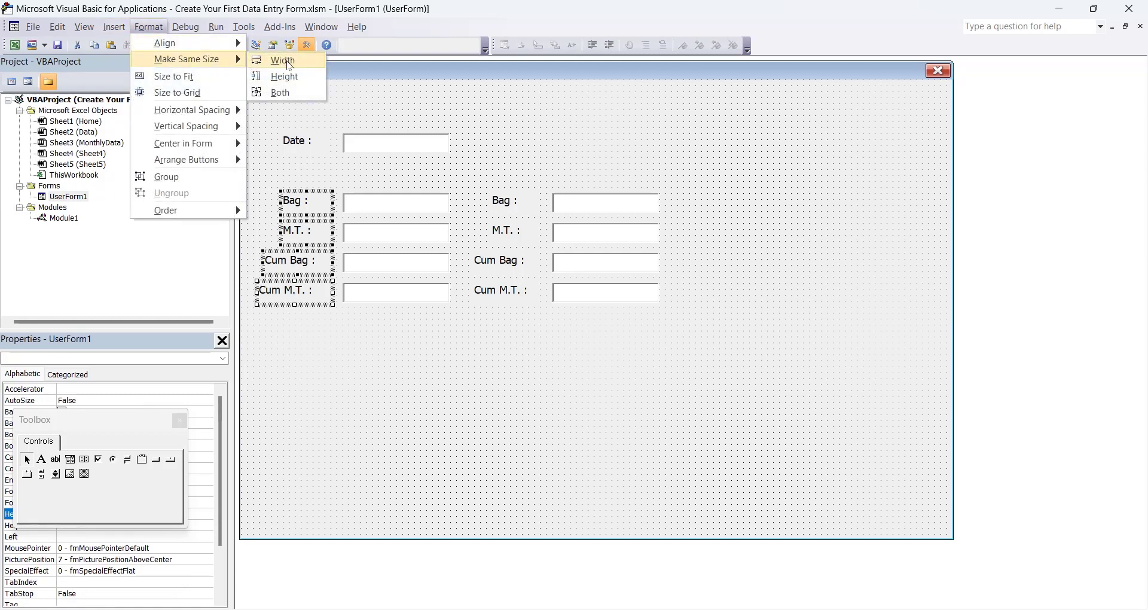
left_click(285, 60)
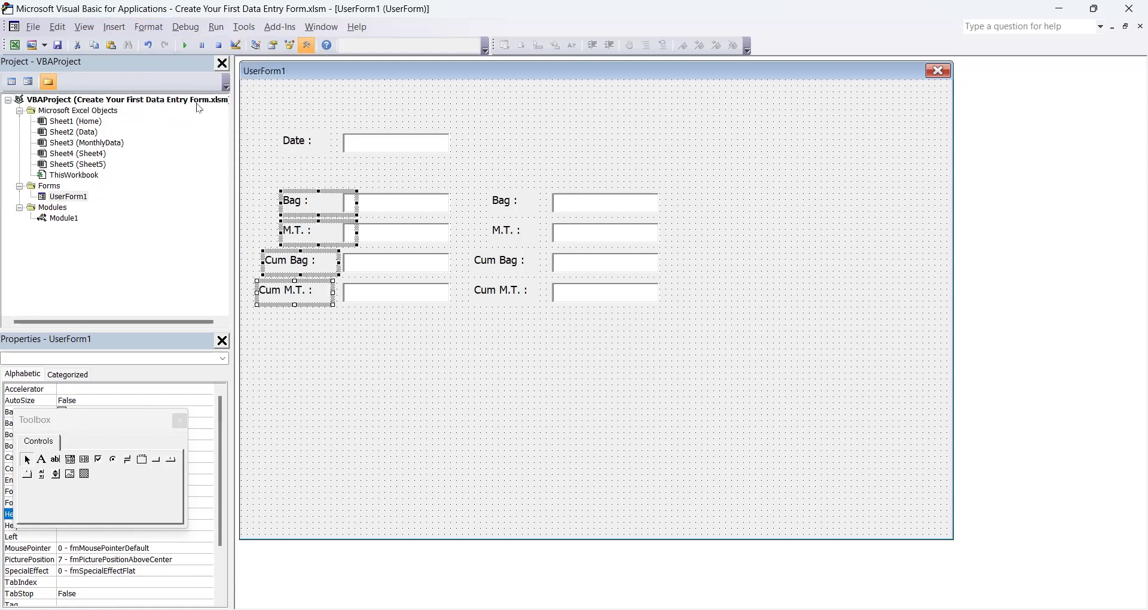
left_click(150, 26)
mouse_move(185, 44)
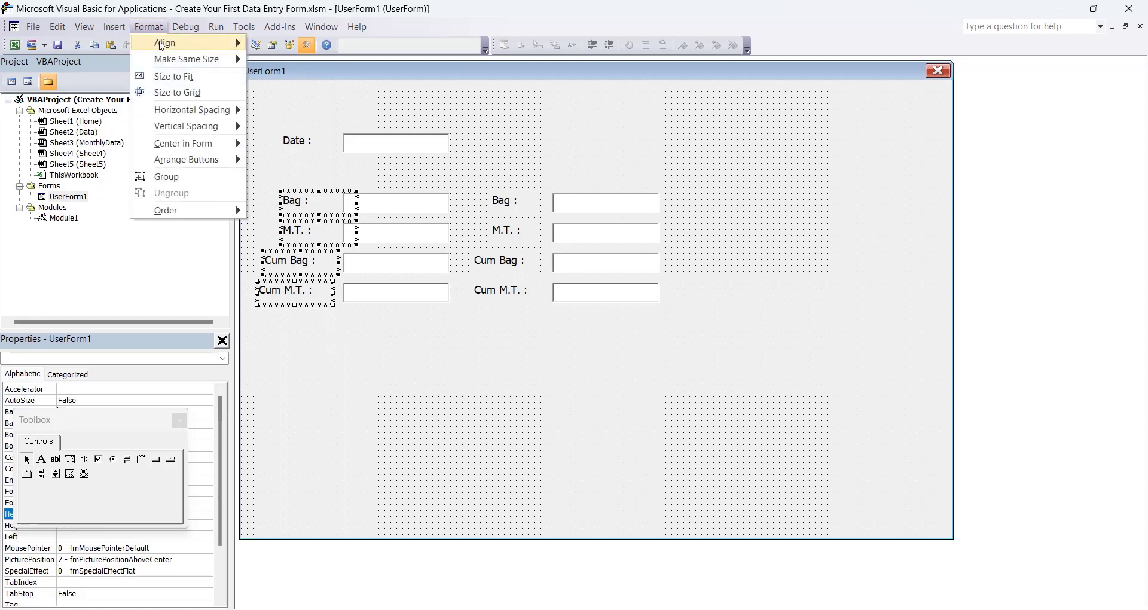
left_click(279, 43)
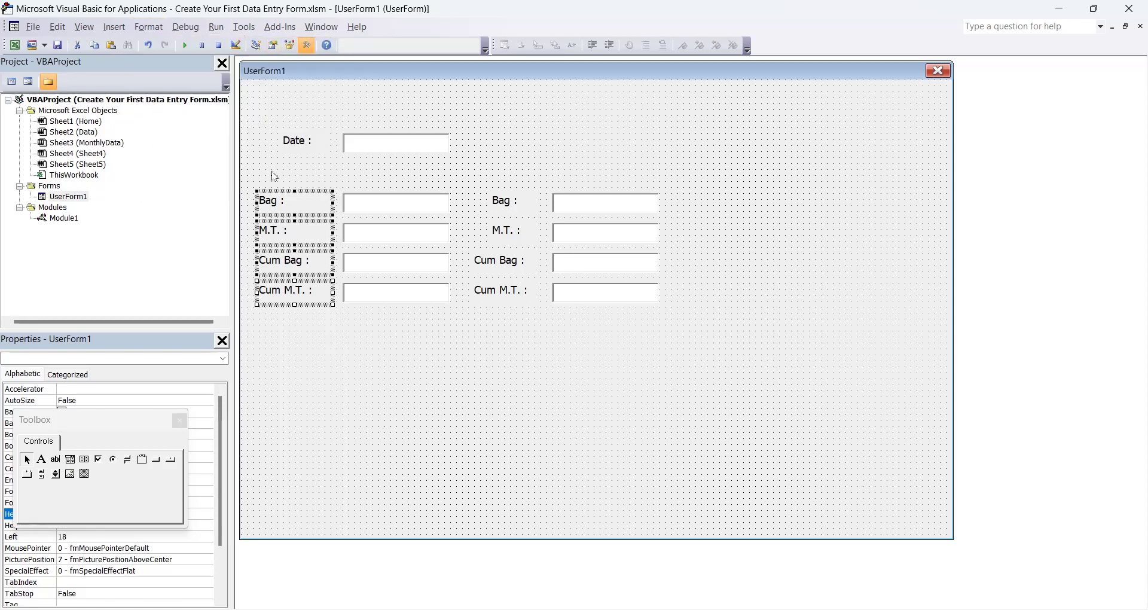
Give the four right-column labels the same width and align their left edges
mouse_move(511, 330)
left_mouse_down()
mouse_move(489, 195)
mouse_move(476, 192)
left_mouse_up()
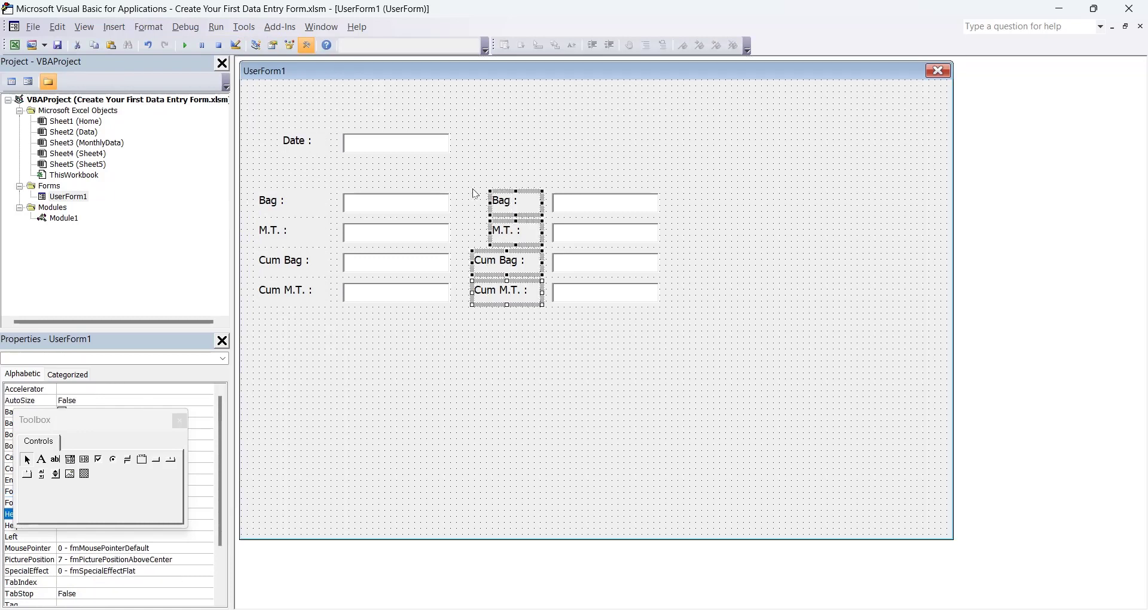
left_click(147, 27)
left_click(239, 59)
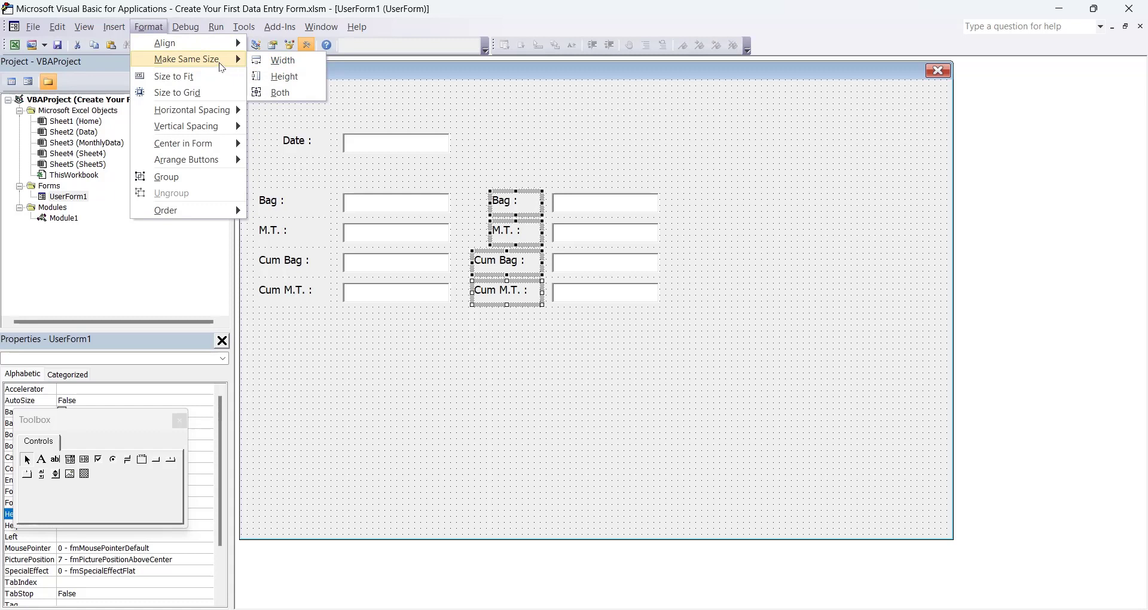
left_click(285, 59)
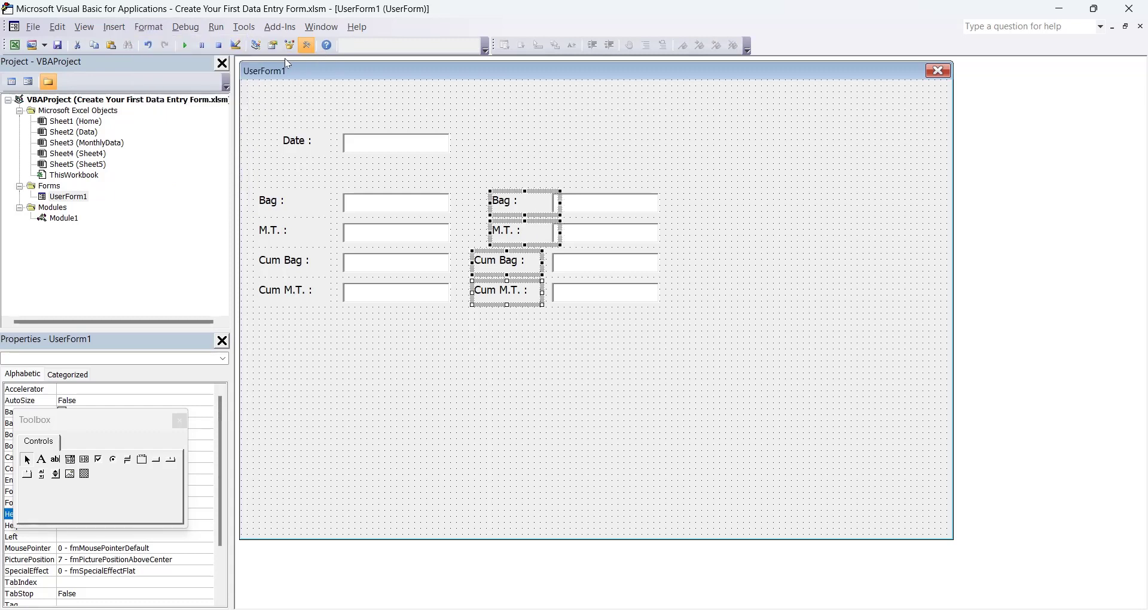
left_click(148, 26)
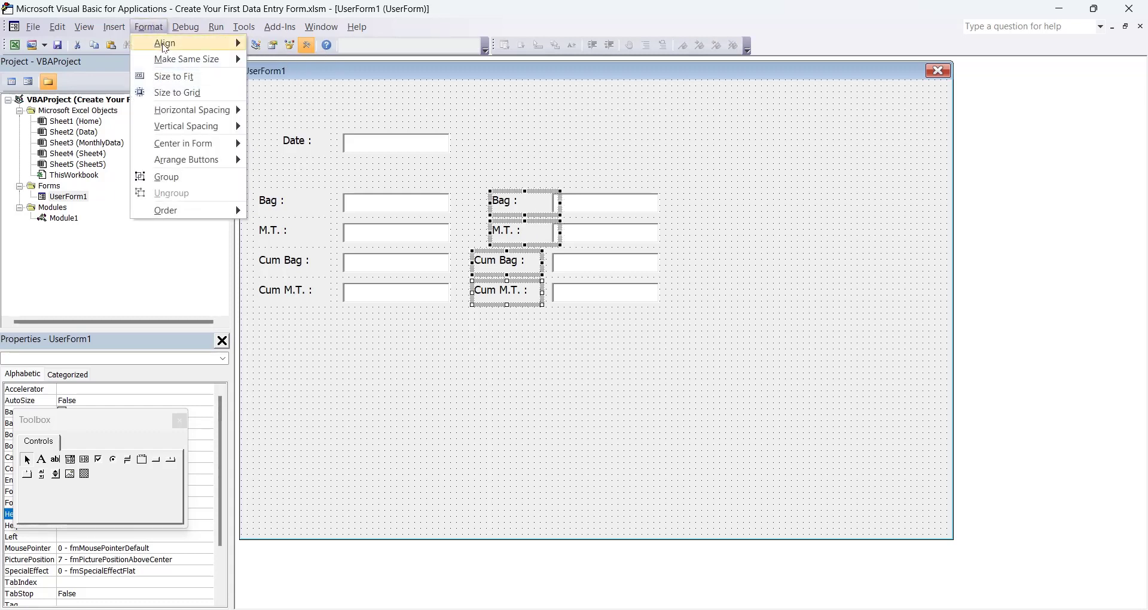
mouse_move(165, 43)
left_click(276, 45)
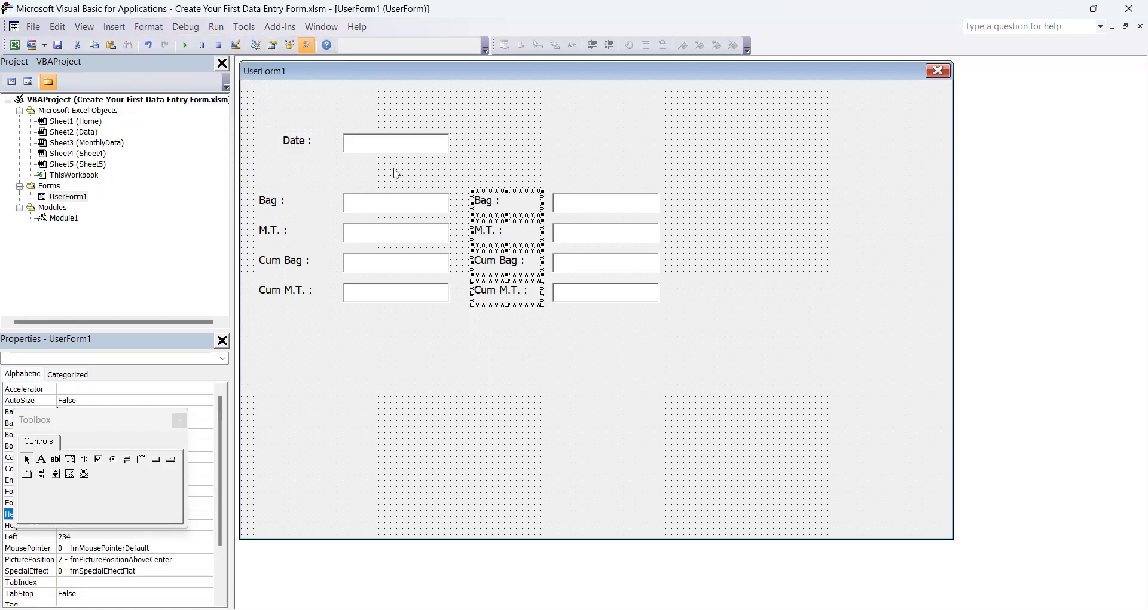
left_click(581, 371)
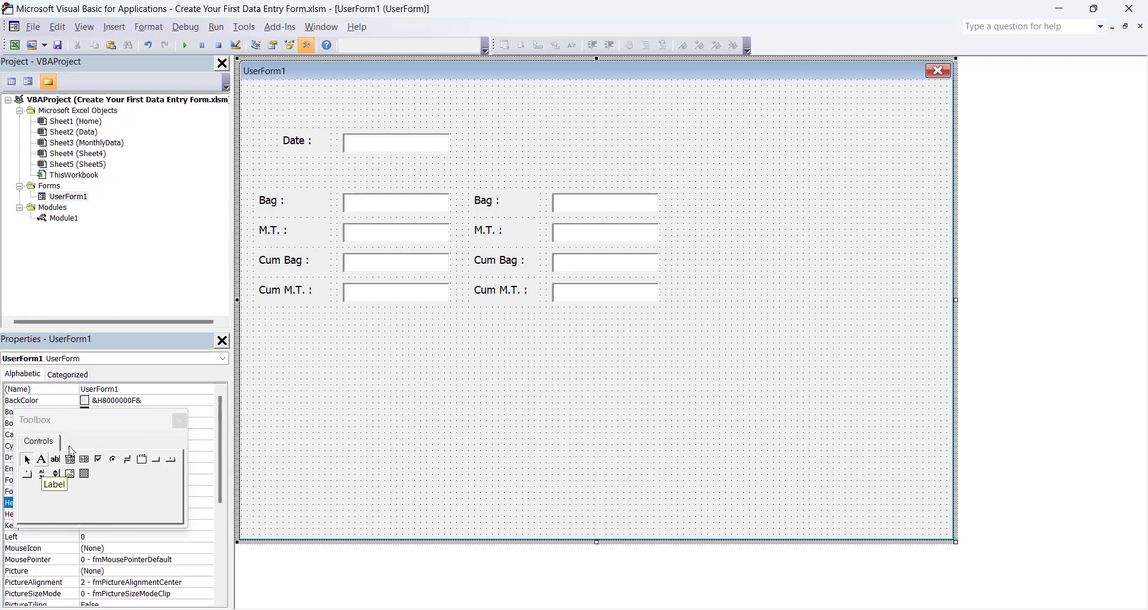
Copy a Bag label below the Date field and caption it 'PRODUCTION DATA'
left_click(494, 208)
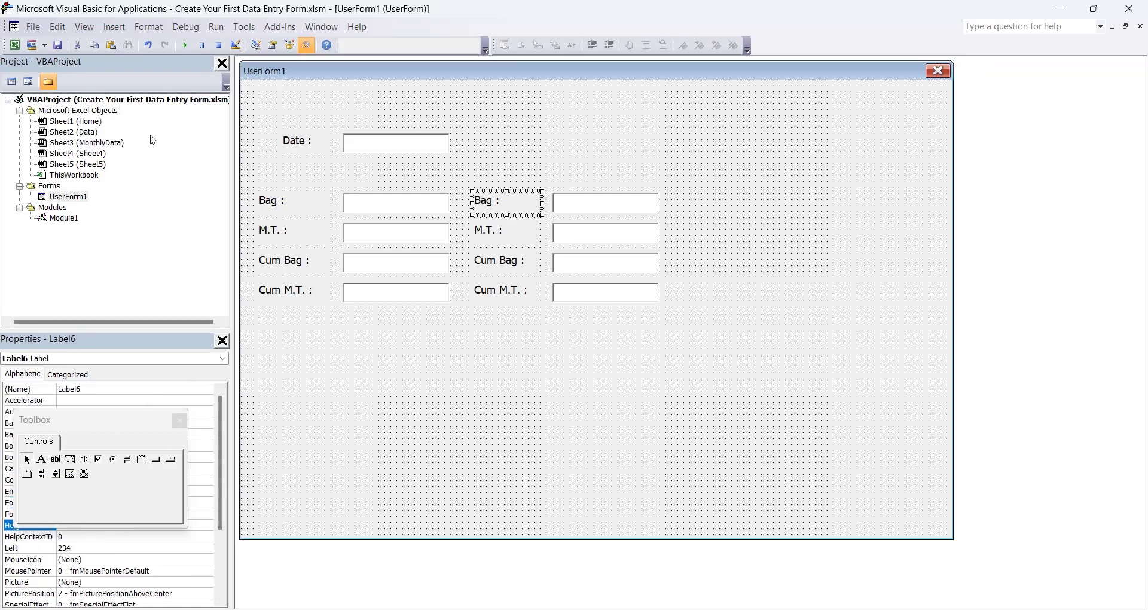
left_click(114, 48)
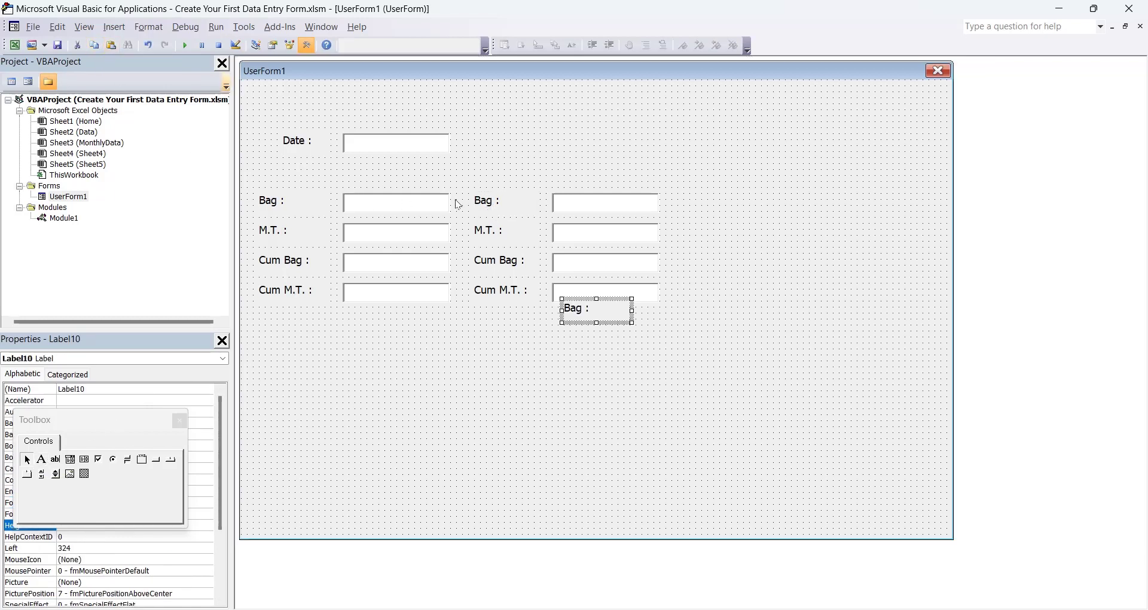
mouse_move(576, 299)
left_mouse_down()
mouse_move(297, 163)
mouse_move(483, 176)
mouse_move(450, 175)
left_mouse_up()
left_click(310, 175)
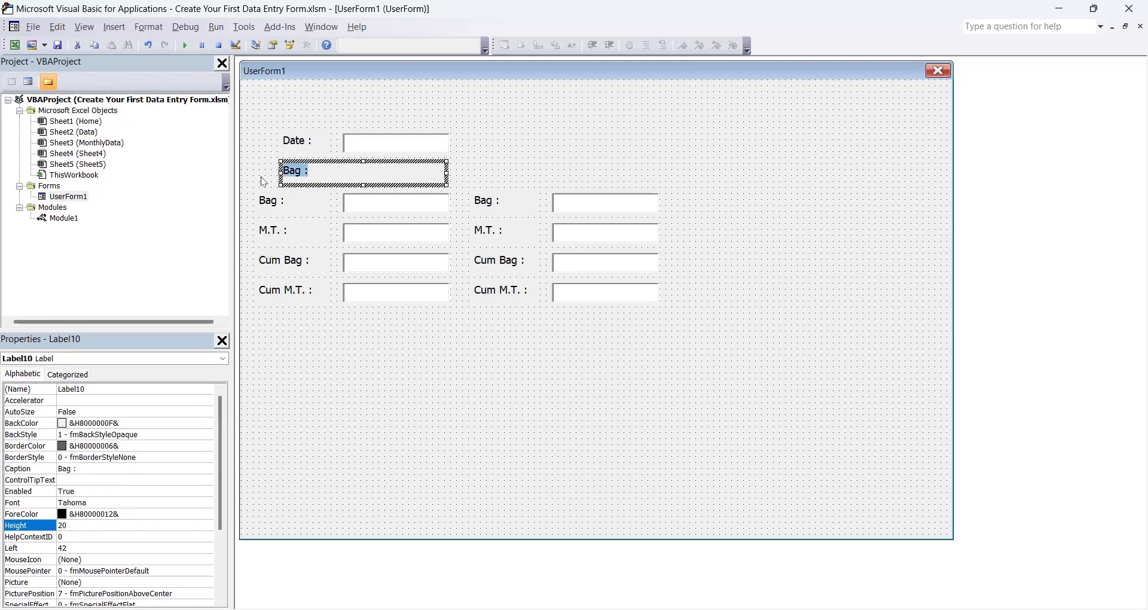
type("PRODUCTI")
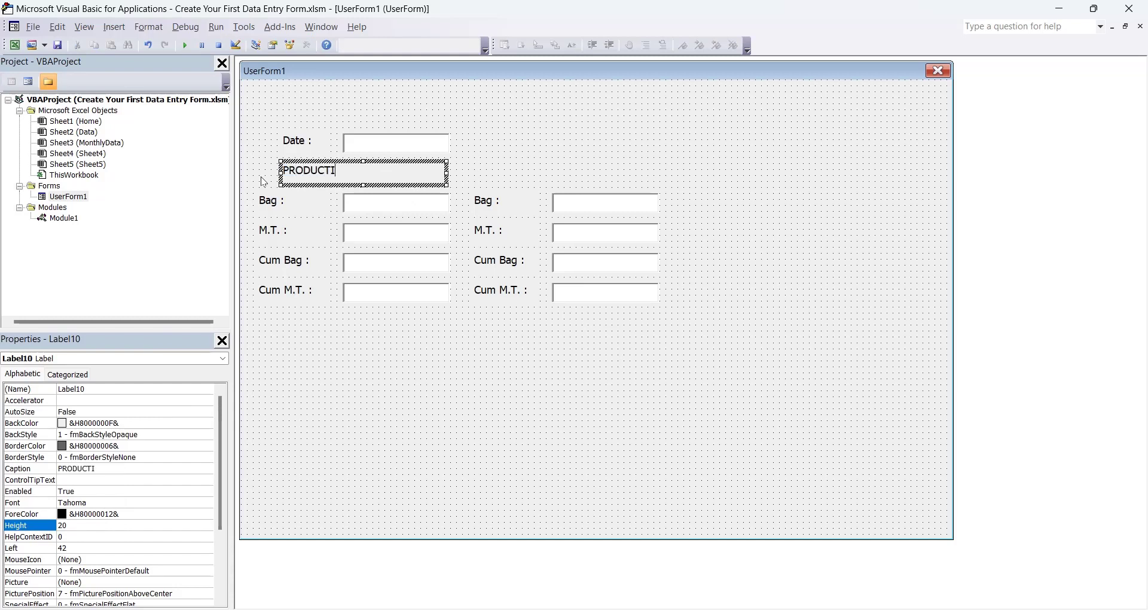
type("ON DATA")
left_click(263, 182)
Duplicate that heading above the right column and caption it 'SALES DATA'
left_click(330, 180)
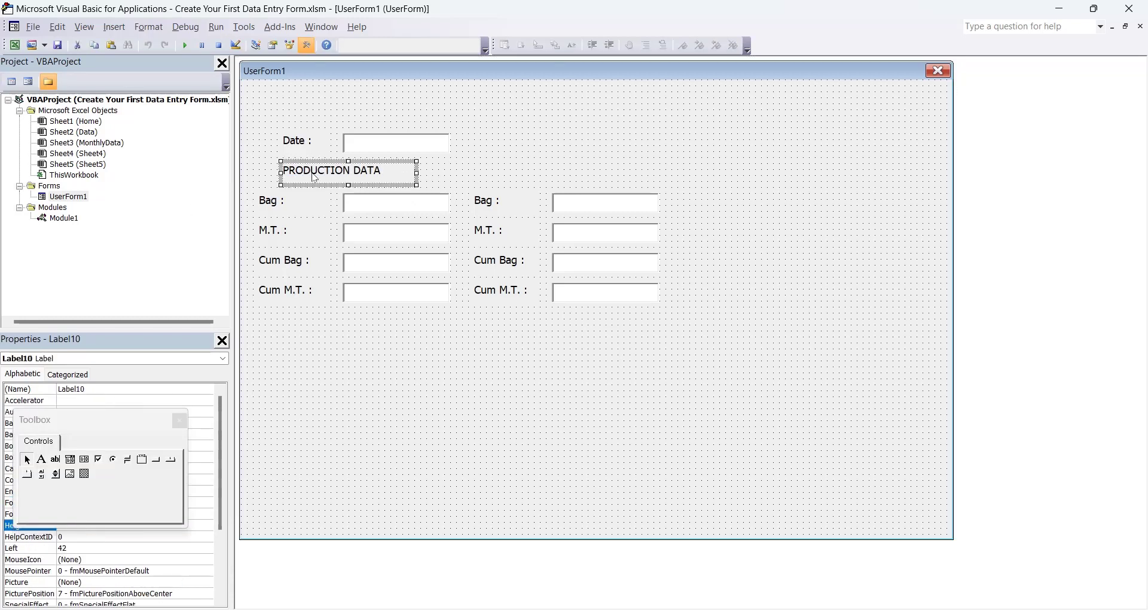
key("ctrl+c")
key("ctrl+v")
left_click_drag(542, 305, 498, 162)
double_click(514, 164)
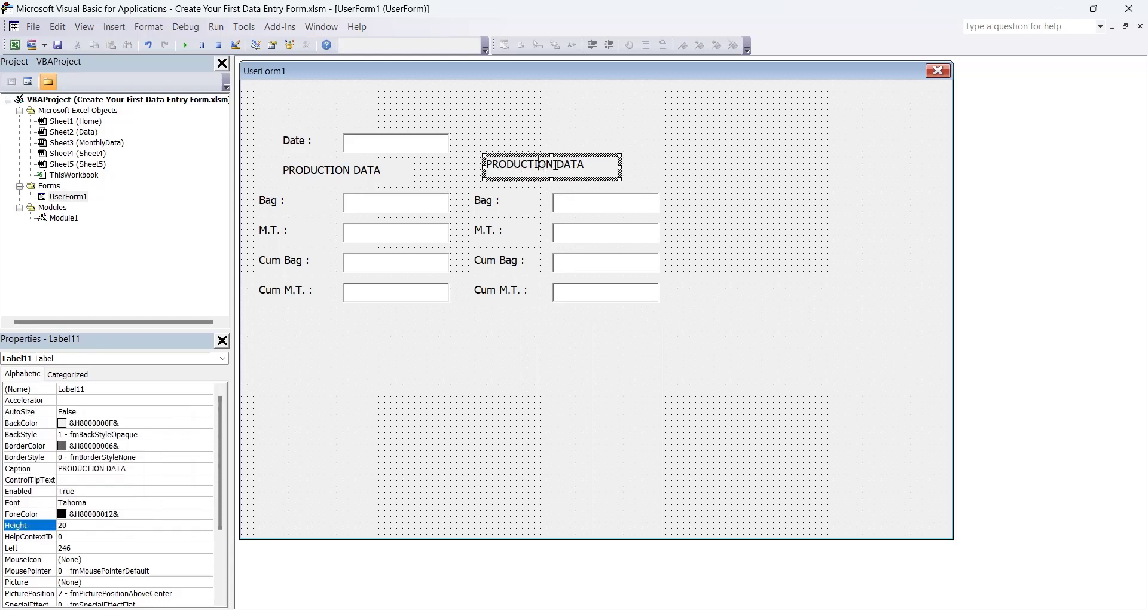
type("SALES")
left_click(530, 333)
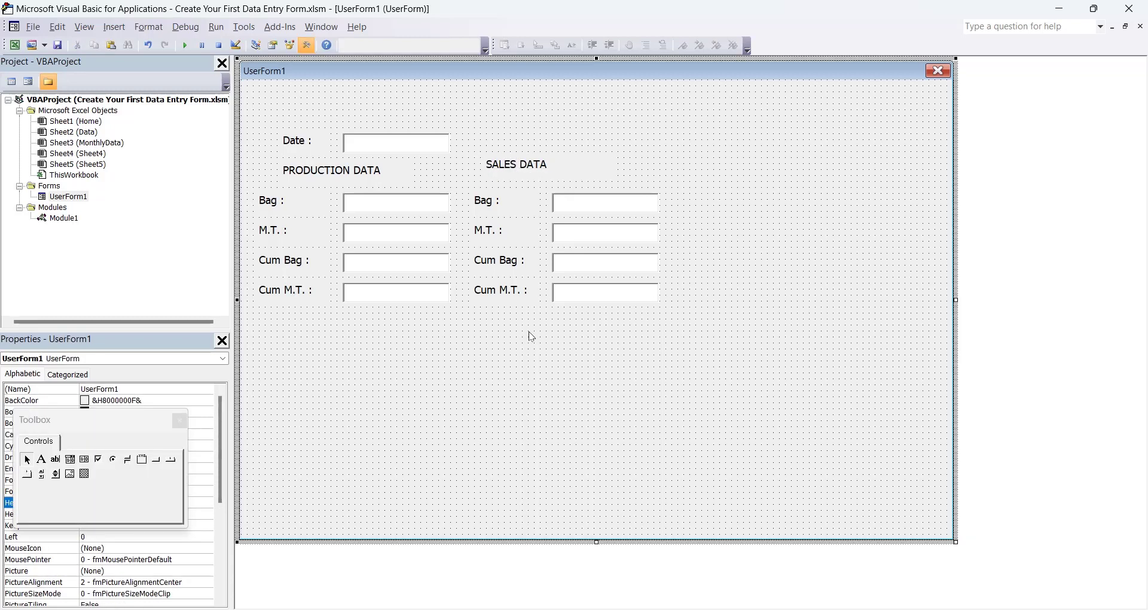
Move the Date row up, then drag UserForm1's right and bottom edges inward to fit the fields
mouse_move(298, 119)
left_mouse_down()
mouse_move(374, 154)
mouse_move(362, 115)
left_mouse_up()
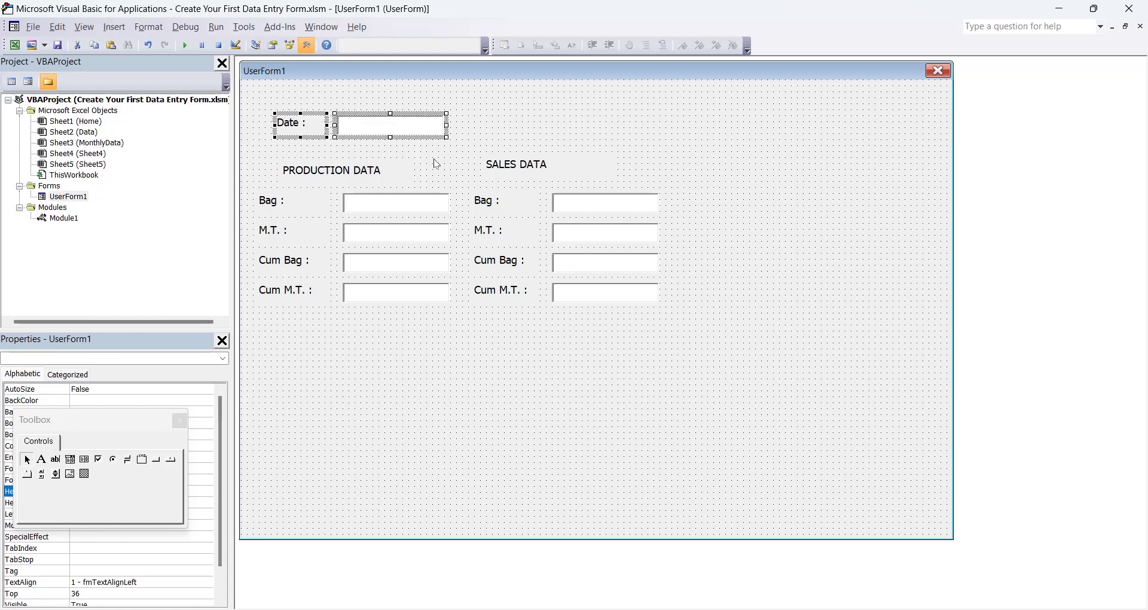
left_click(521, 353)
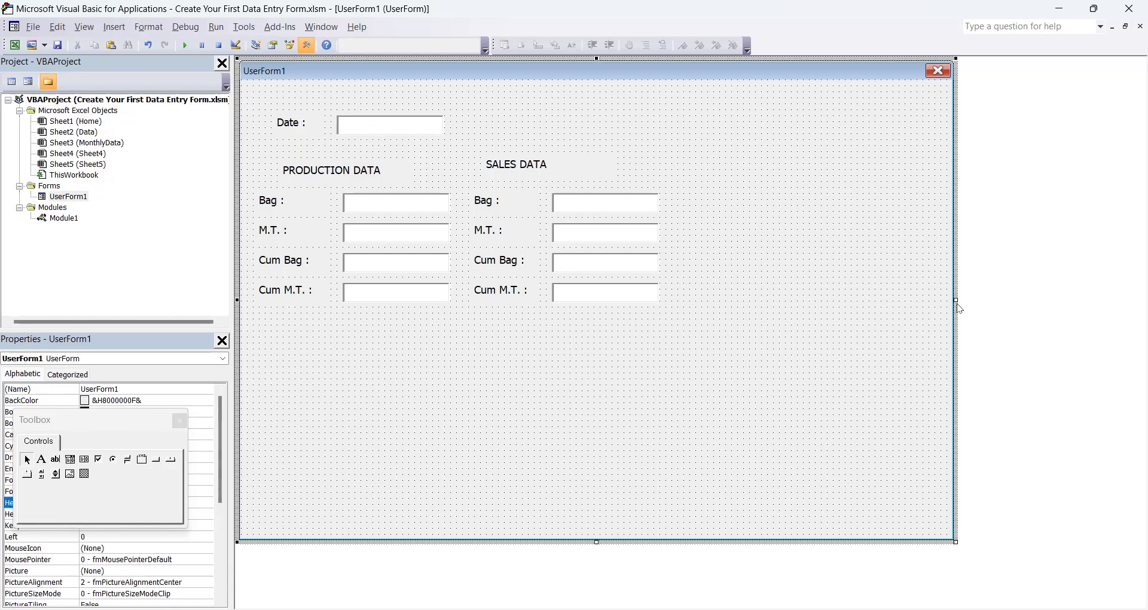
left_click_drag(953, 299, 729, 267)
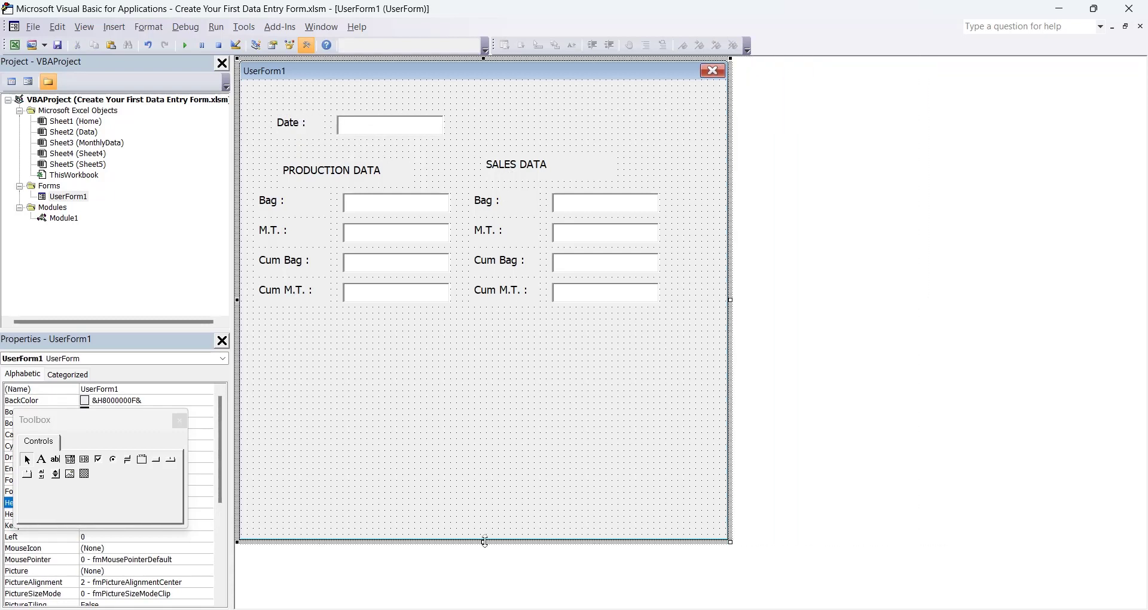
left_click_drag(485, 543, 500, 425)
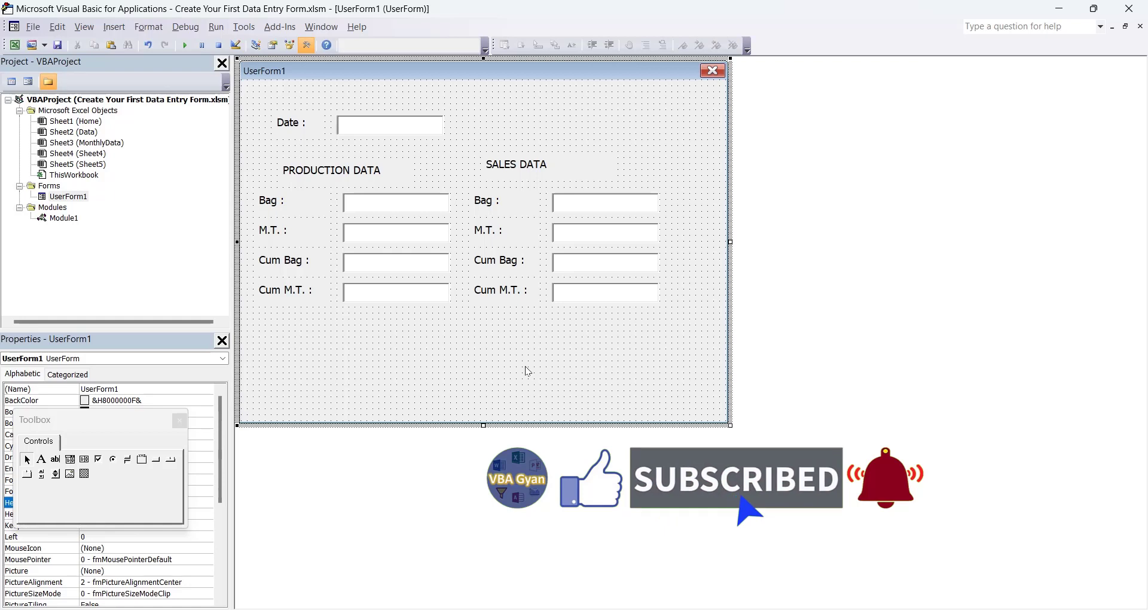
left_click(185, 45)
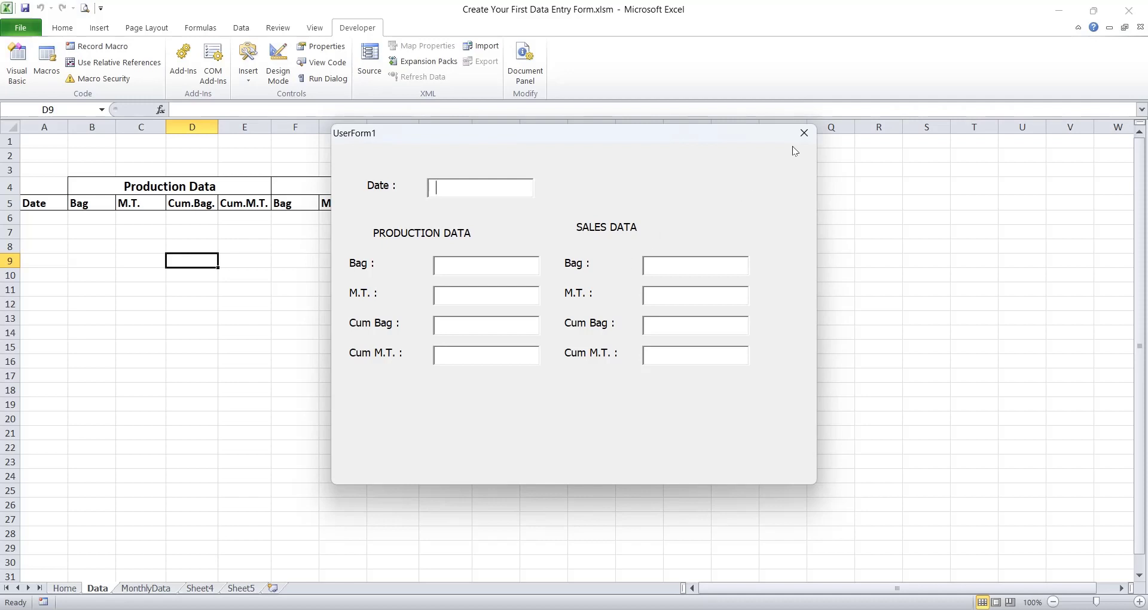
left_click(805, 133)
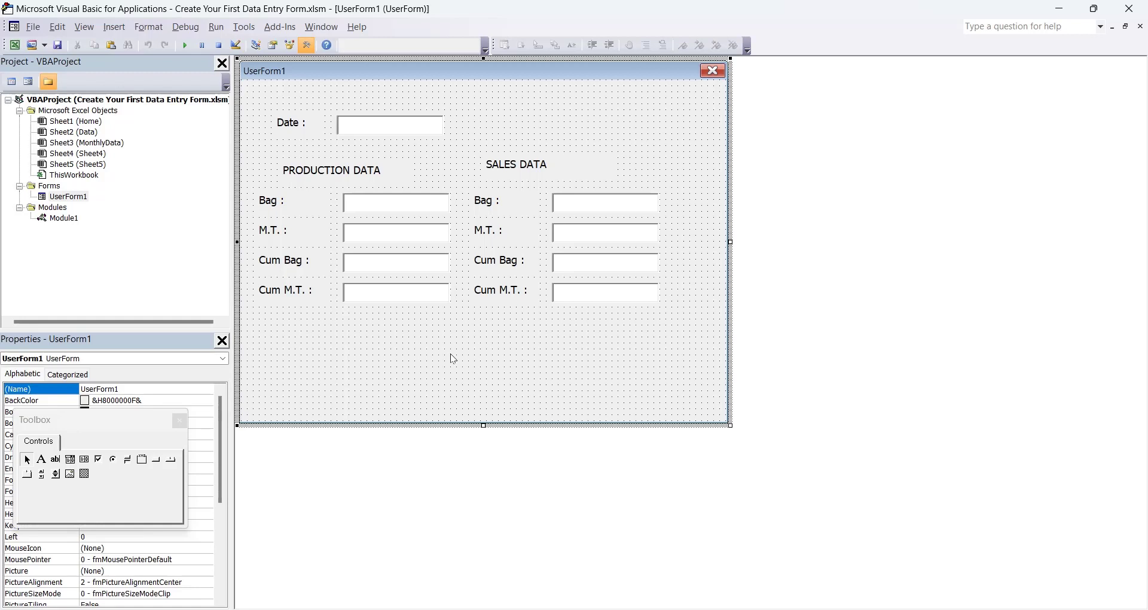
Replace the form's generated Click stub with an Option Explicit line
double_click(454, 359)
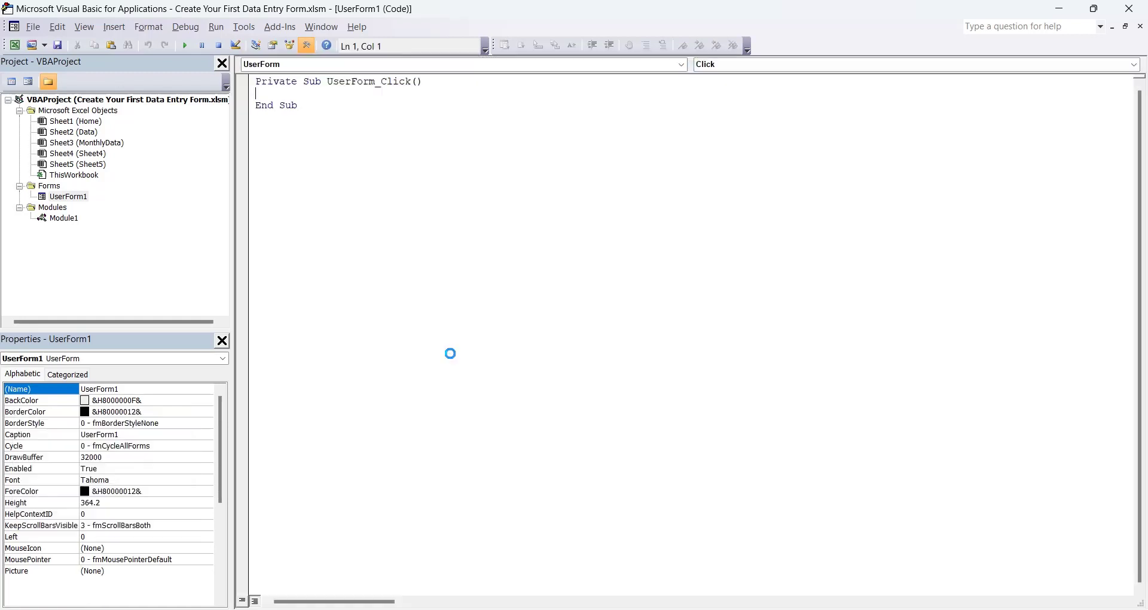
left_click_drag(248, 82, 263, 115)
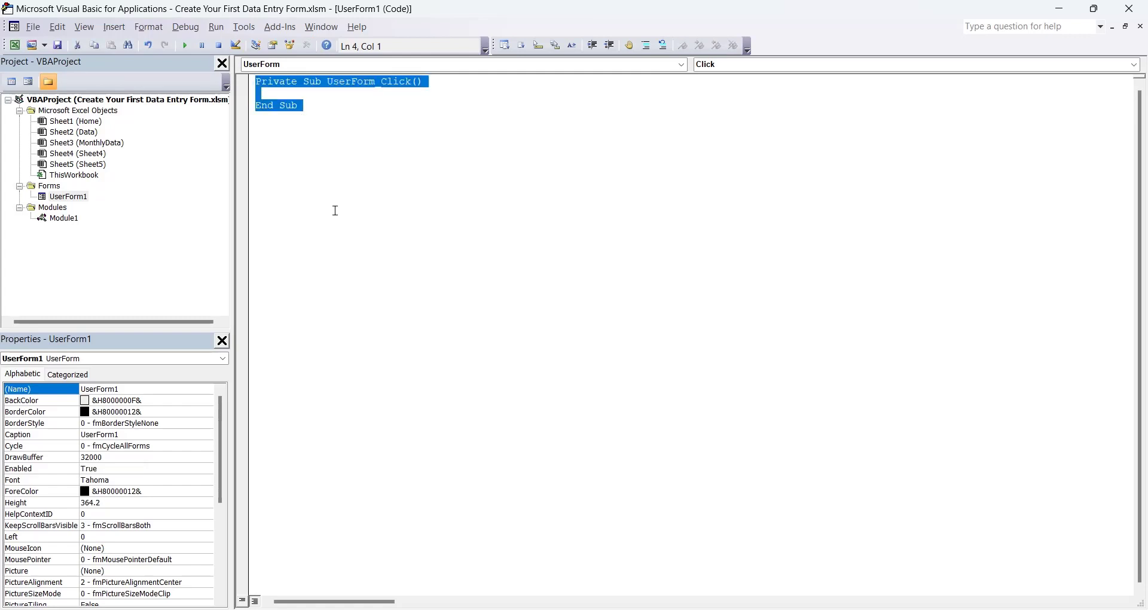
key("Delete")
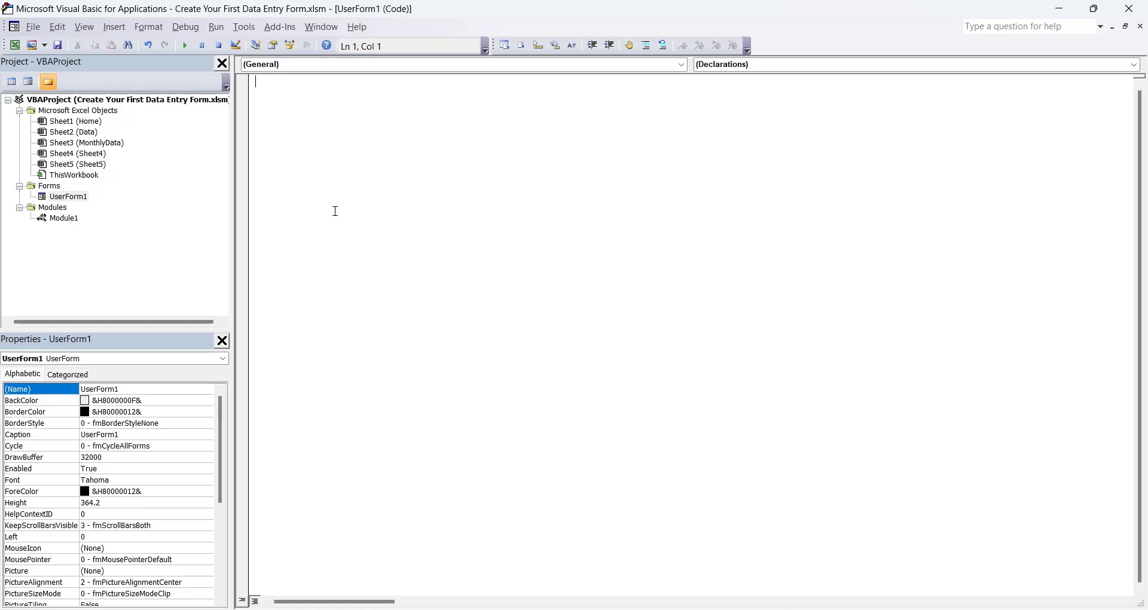
type("OPTION ")
type("EXPLICIT")
key("Return")
type("DIM SH2,")
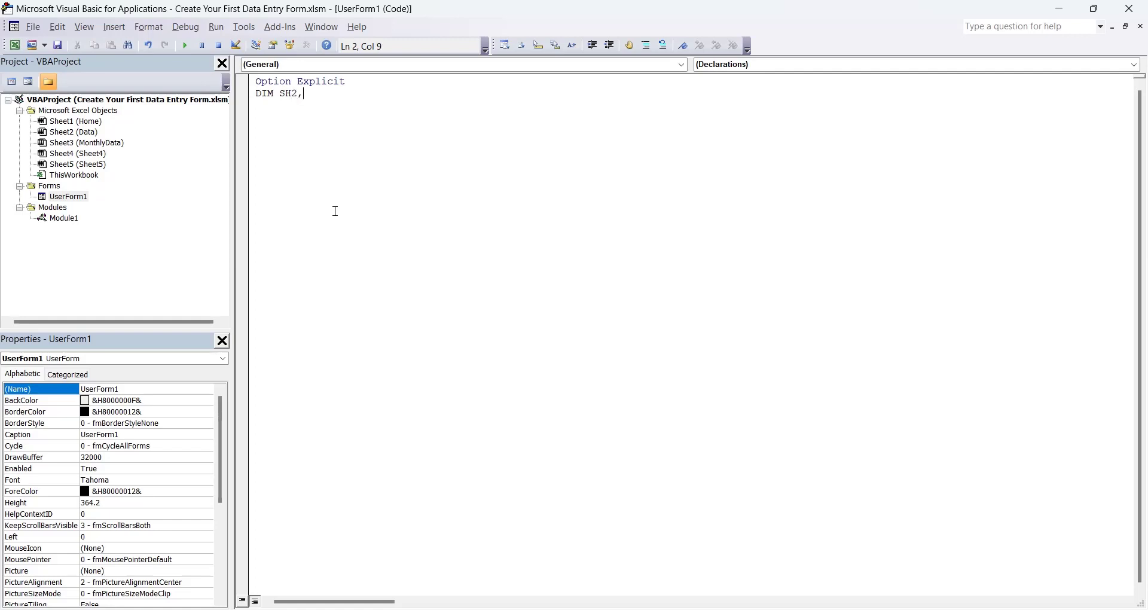
Declare SH2, SH3, SH4 and SH5 as Worksheet variables
type("S")
type("H3,S")
type("H4,")
type("SH5 ")
type("AS")
type("W")
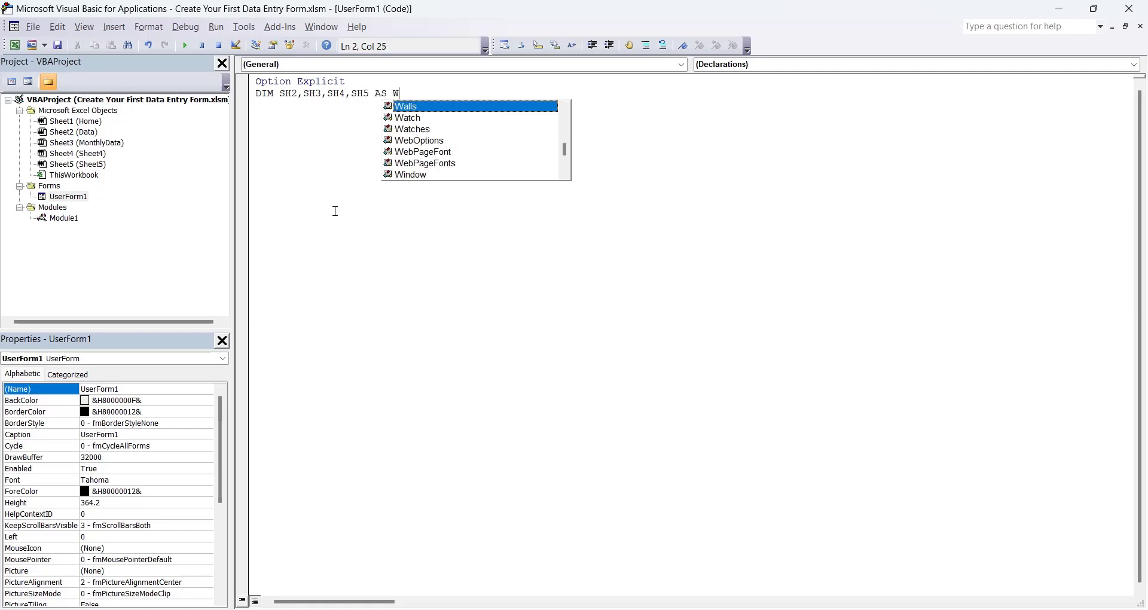
type("ORKS")
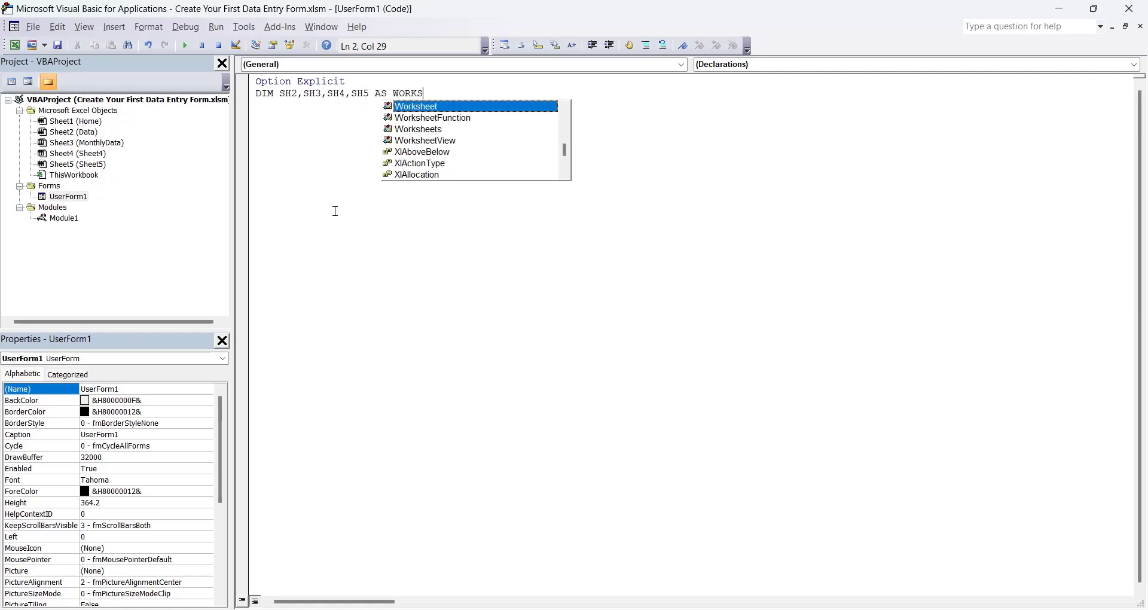
type("H")
key("Tab")
key("Return")
key("Return")
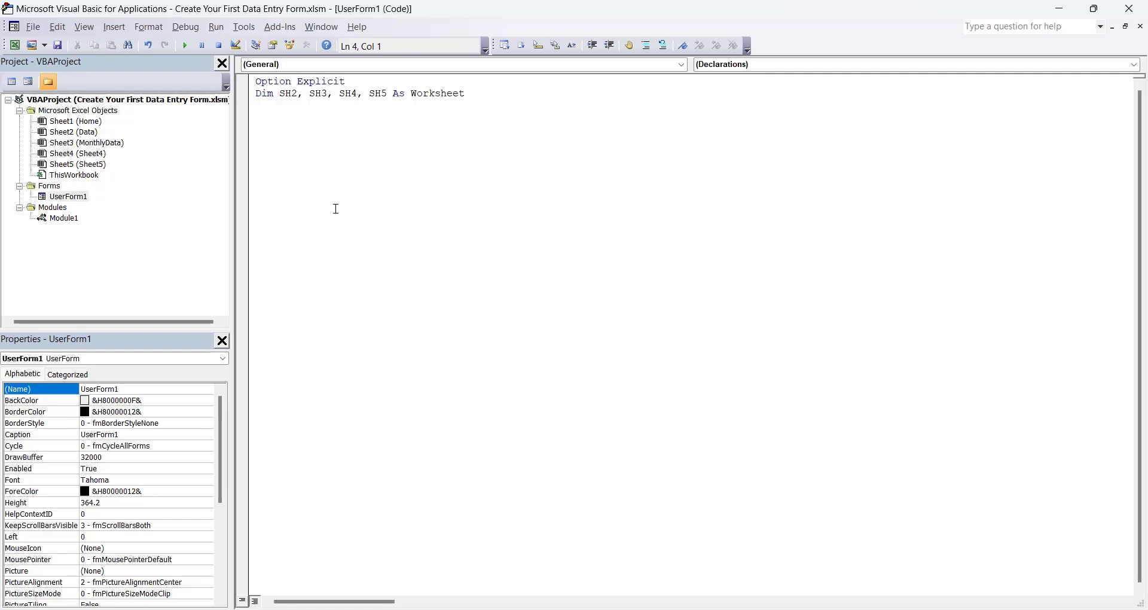
Check the workbook's first empty data row, B6, then come back to the form's code
left_click(15, 45)
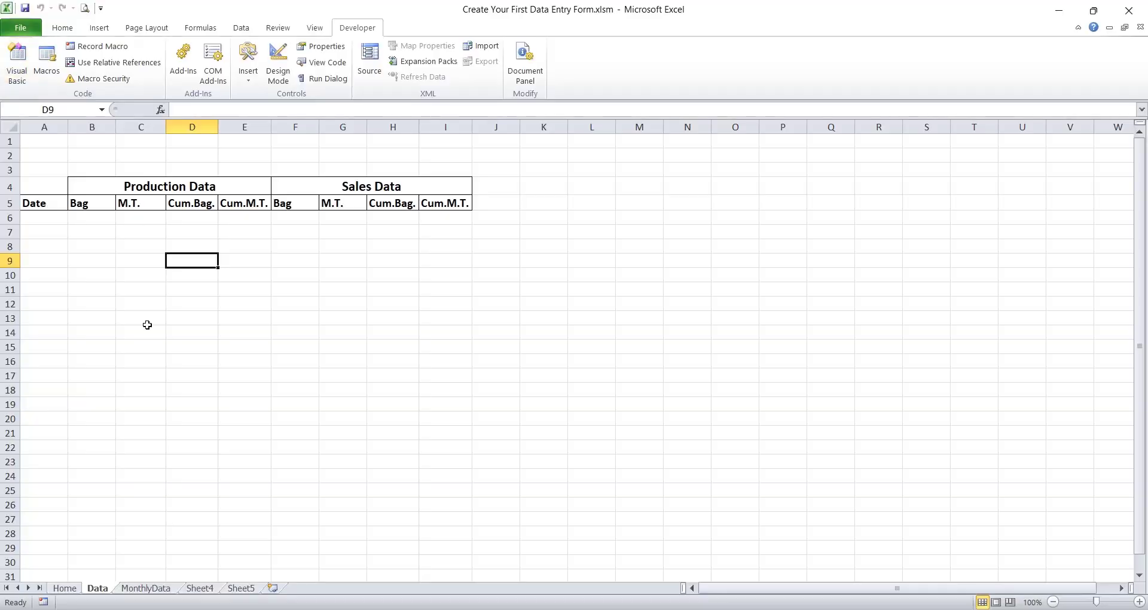
left_click(99, 224)
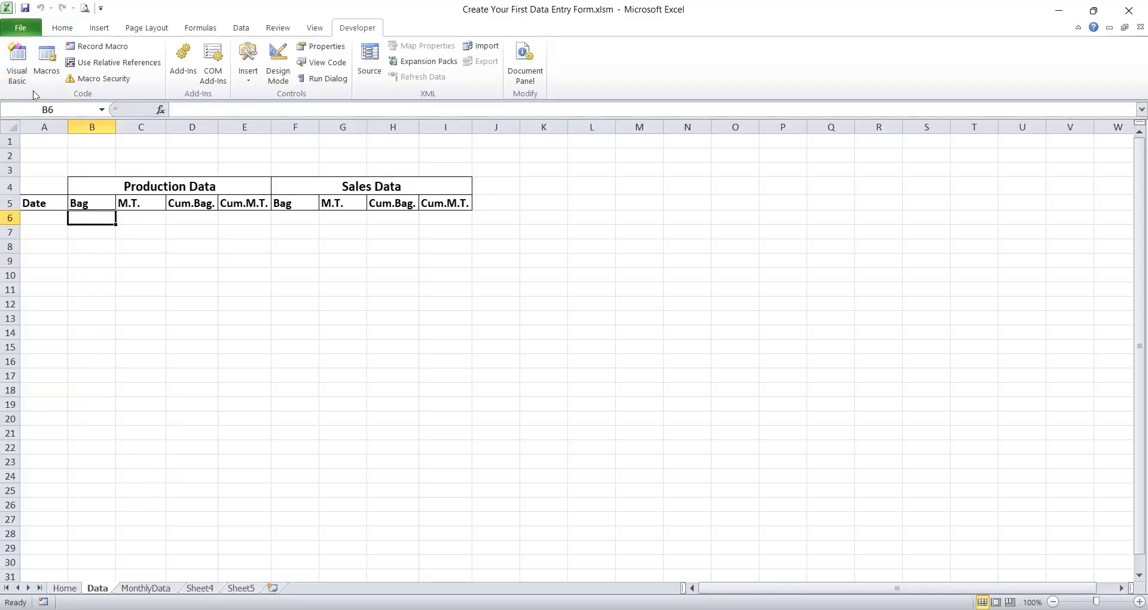
left_click(17, 63)
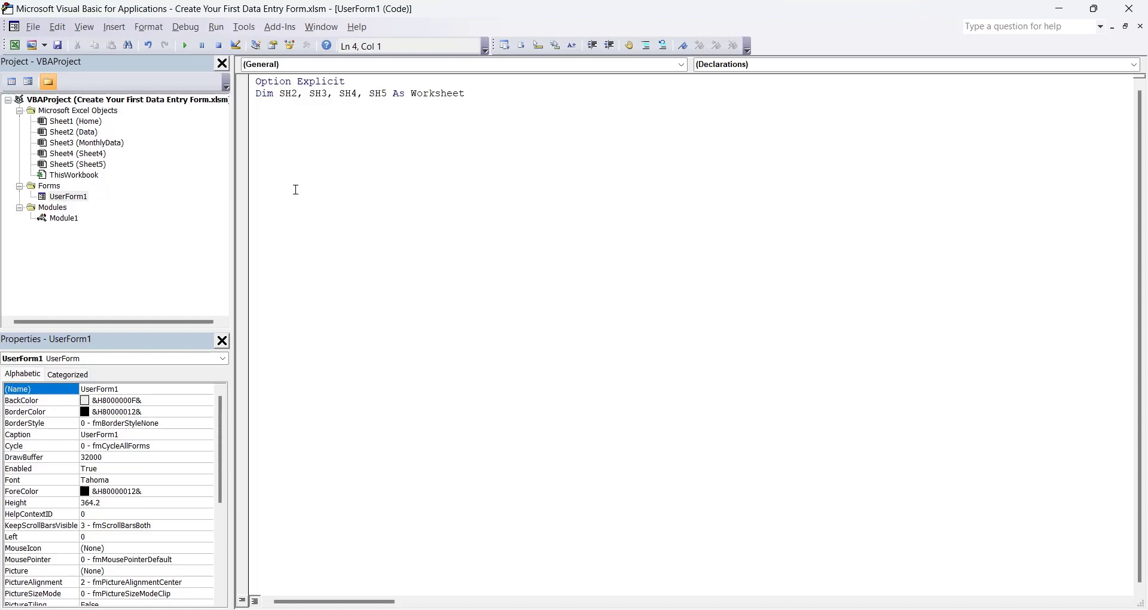
Declare lrSH2 As Long and reopen the UserForm1 form design
type("DIM ")
type("lr")
type("SH2 ")
type("AS ")
type("LONG")
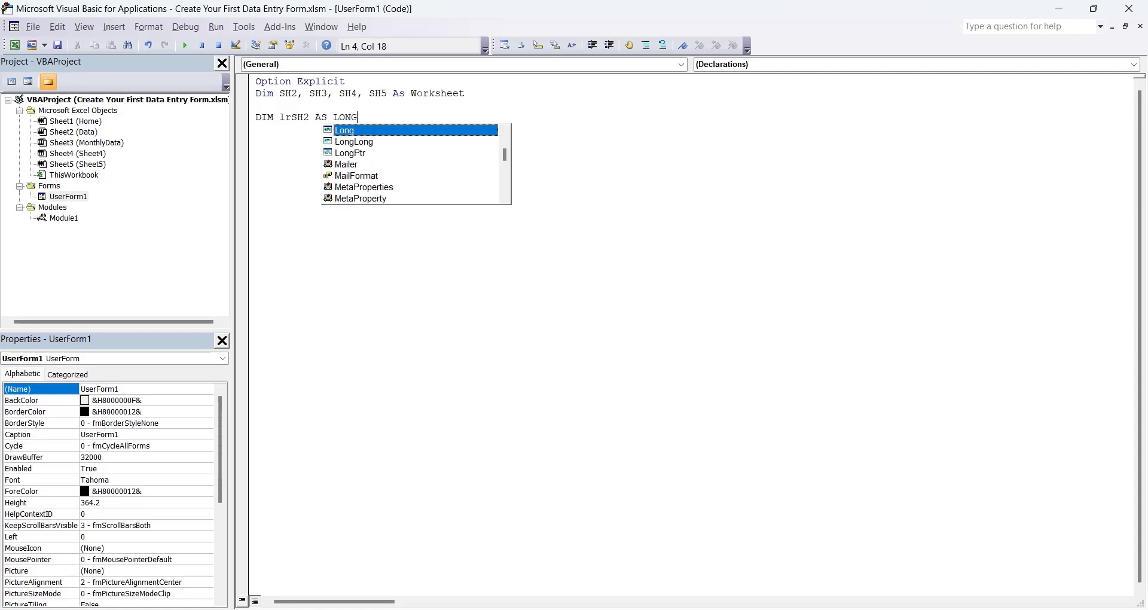
key("Return")
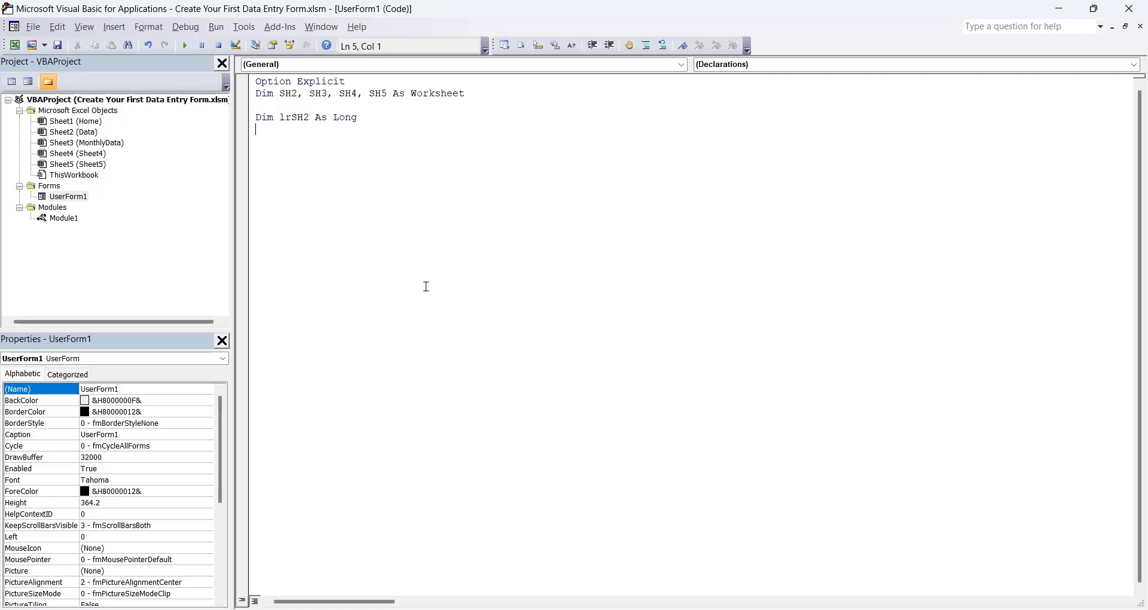
double_click(82, 199)
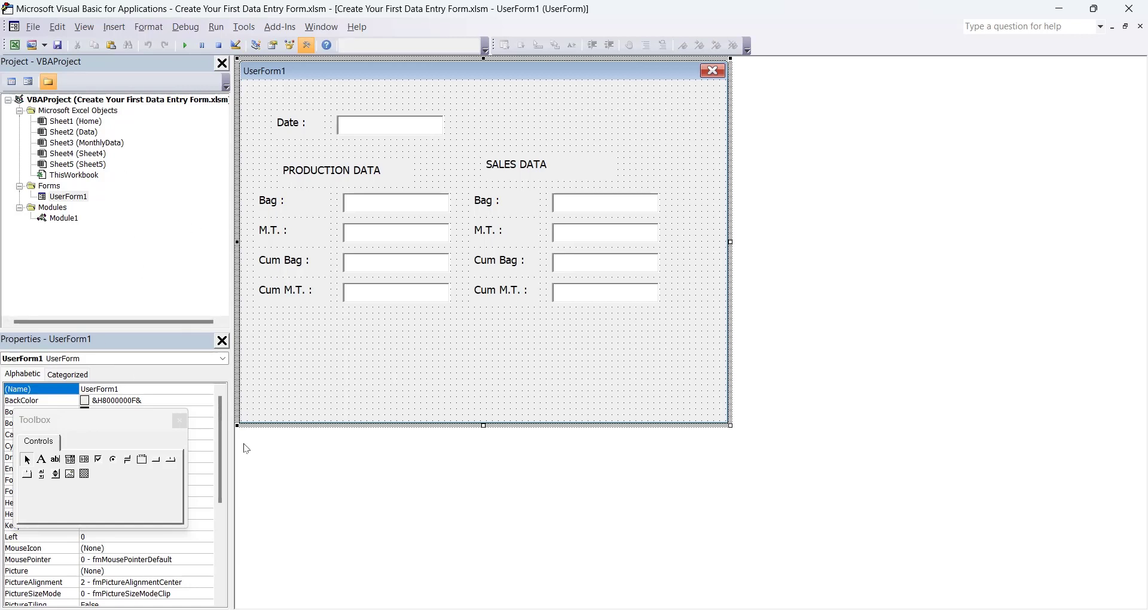
Draw a CommandButton below the data fields and caption it 'Save Data'
left_click(160, 467)
left_click_drag(323, 341, 424, 370)
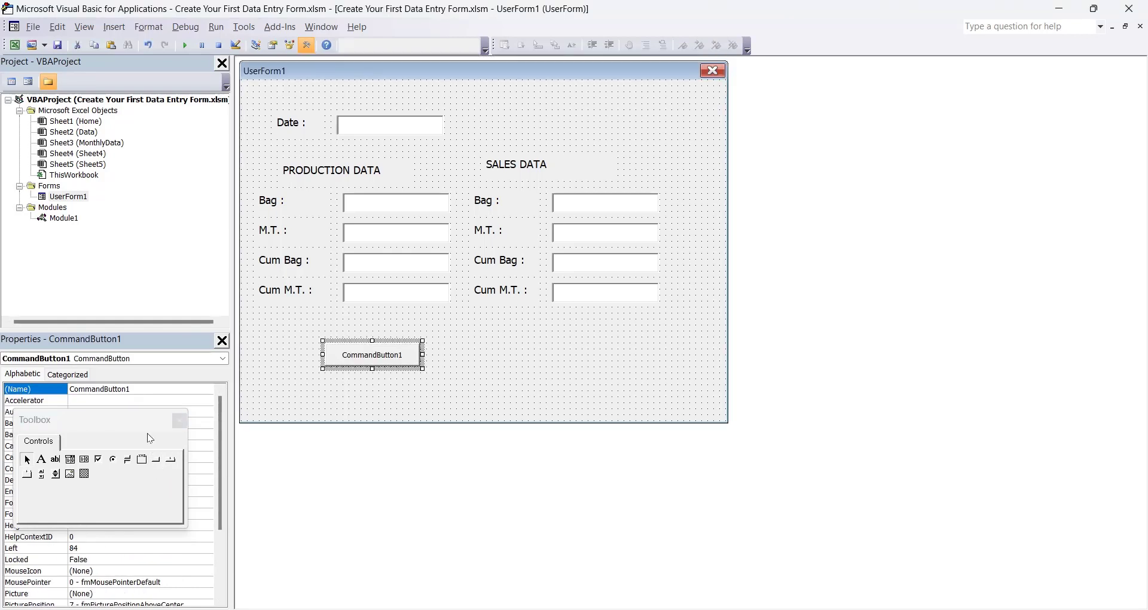
left_click_drag(149, 424, 157, 267)
left_click(12, 459)
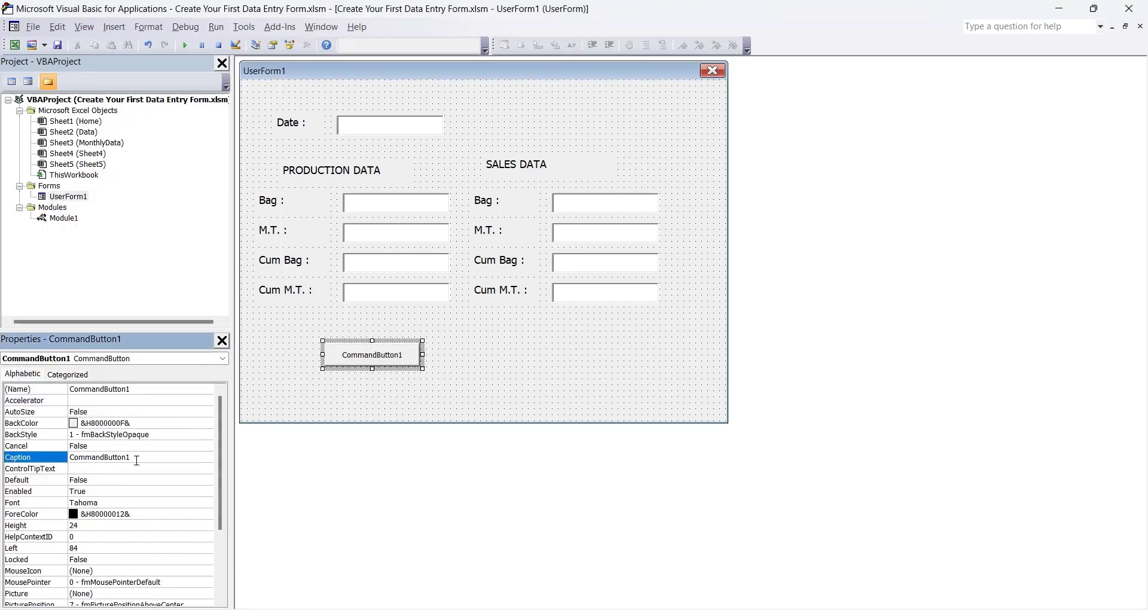
type("Sa")
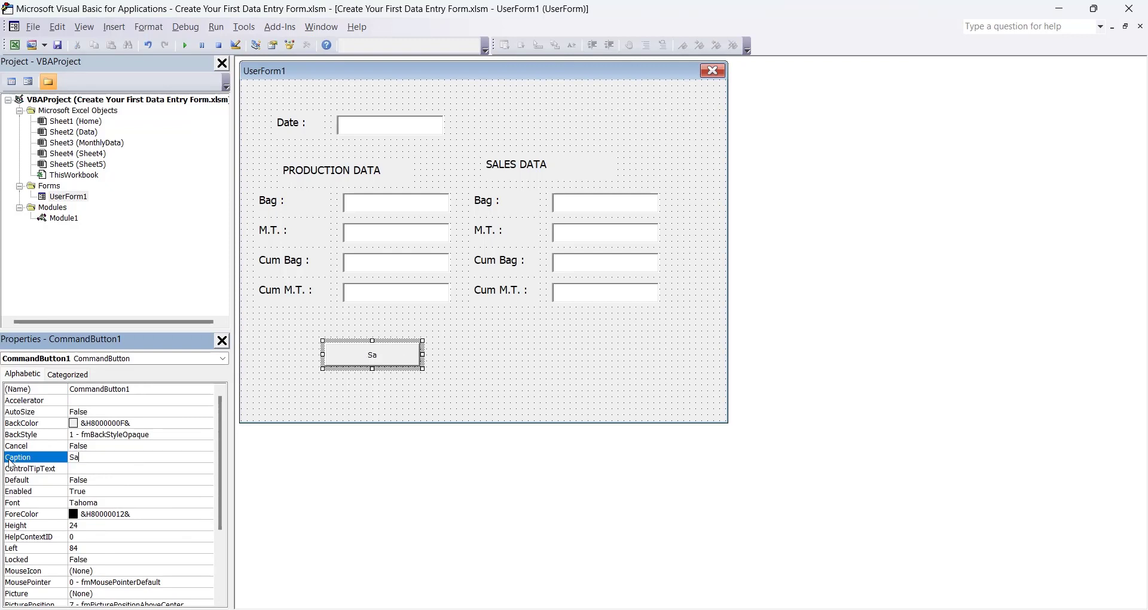
type("ve Da")
type("ta")
Make the button's font Bold 12 and open its empty CommandButton1_Click procedure
left_click(160, 504)
left_click(208, 503)
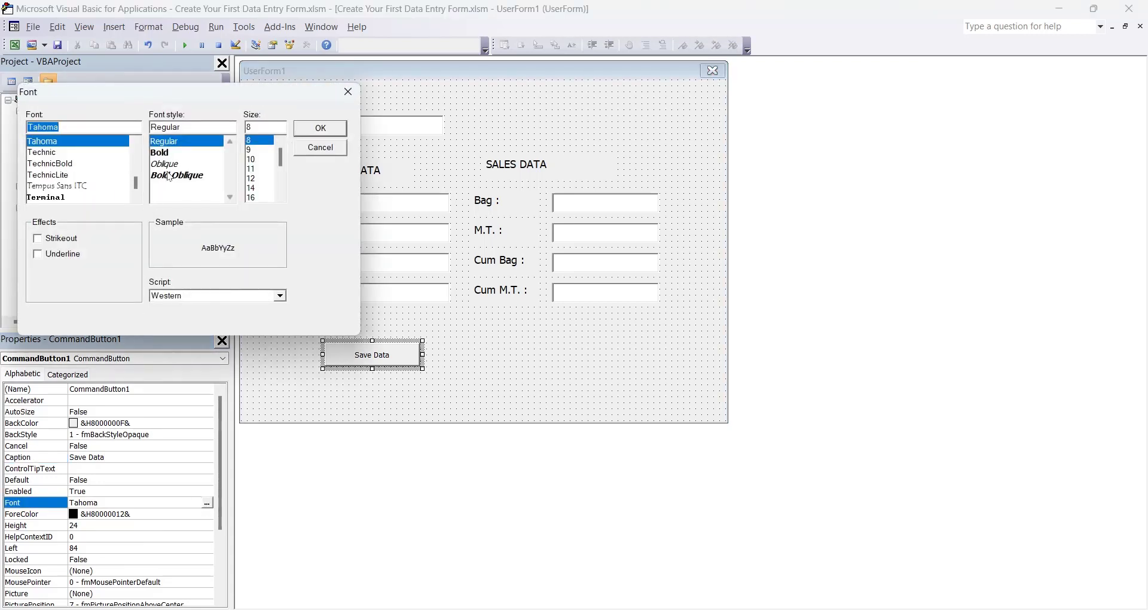
left_click(173, 154)
left_click(251, 178)
left_click(321, 128)
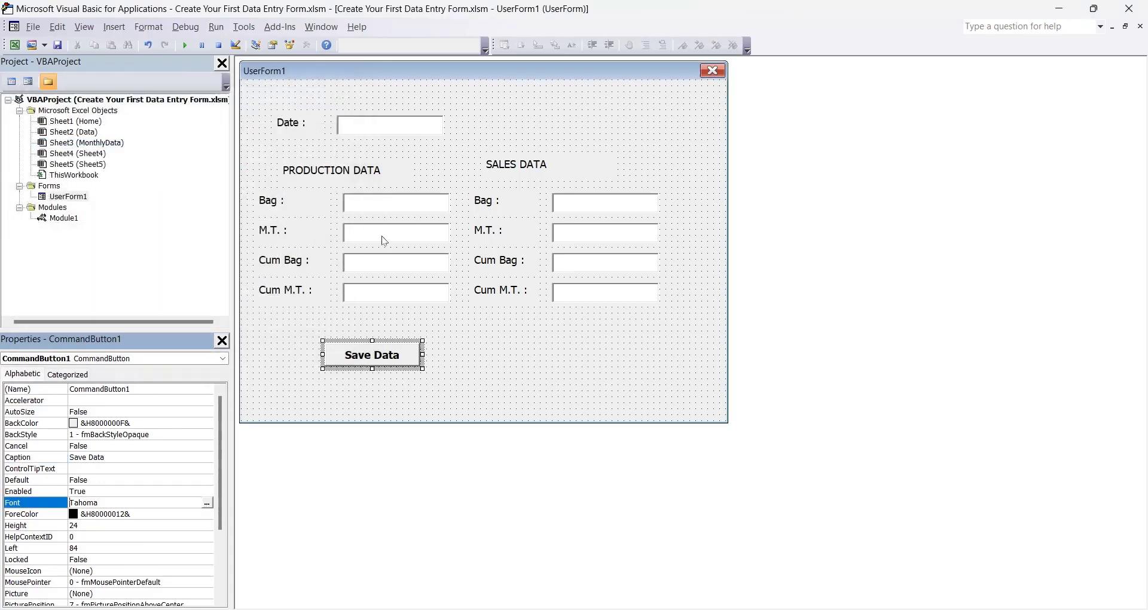
left_click(457, 336)
double_click(398, 359)
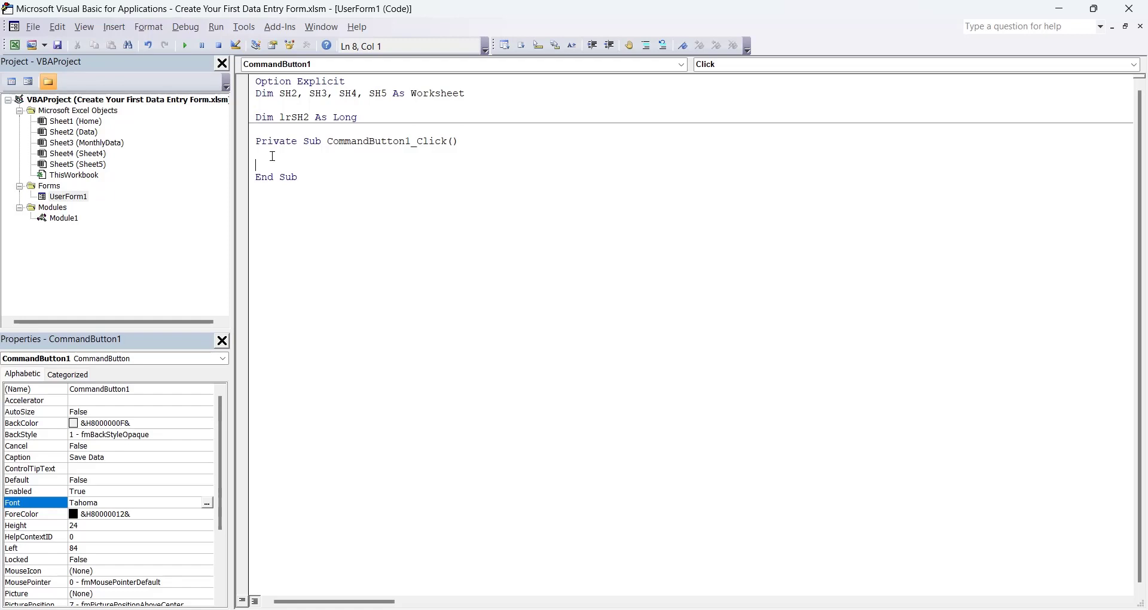
Enter Set SH2 = Sheets("Data") in the Click procedure, leaving a blank line above it
type("SET SH")
type("2")
type("=SHEE")
type("TS(")
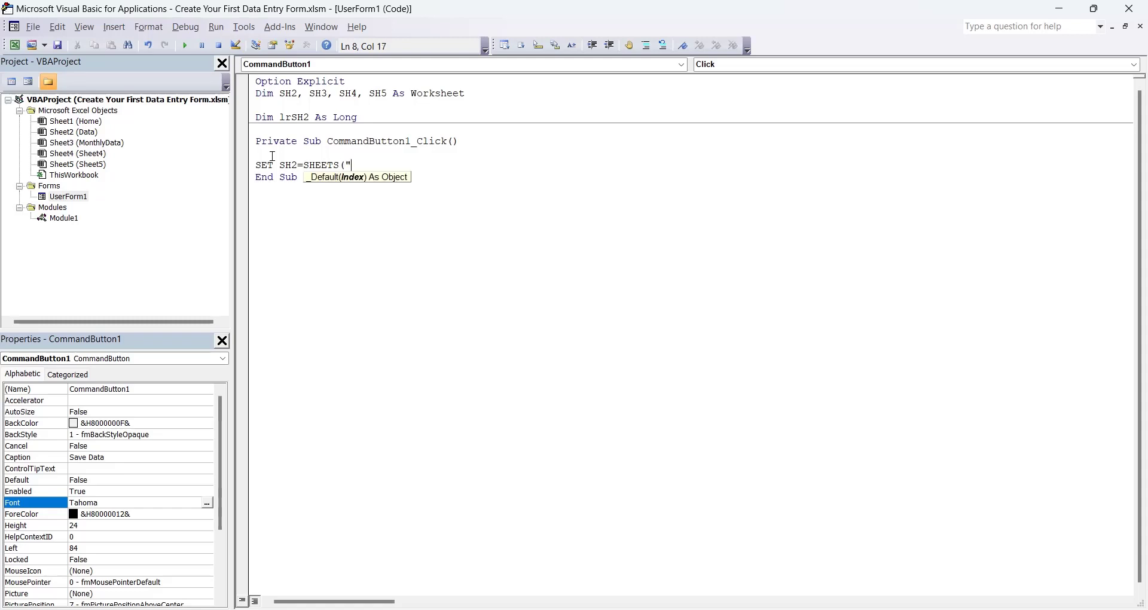
type("Data")
type("\")")
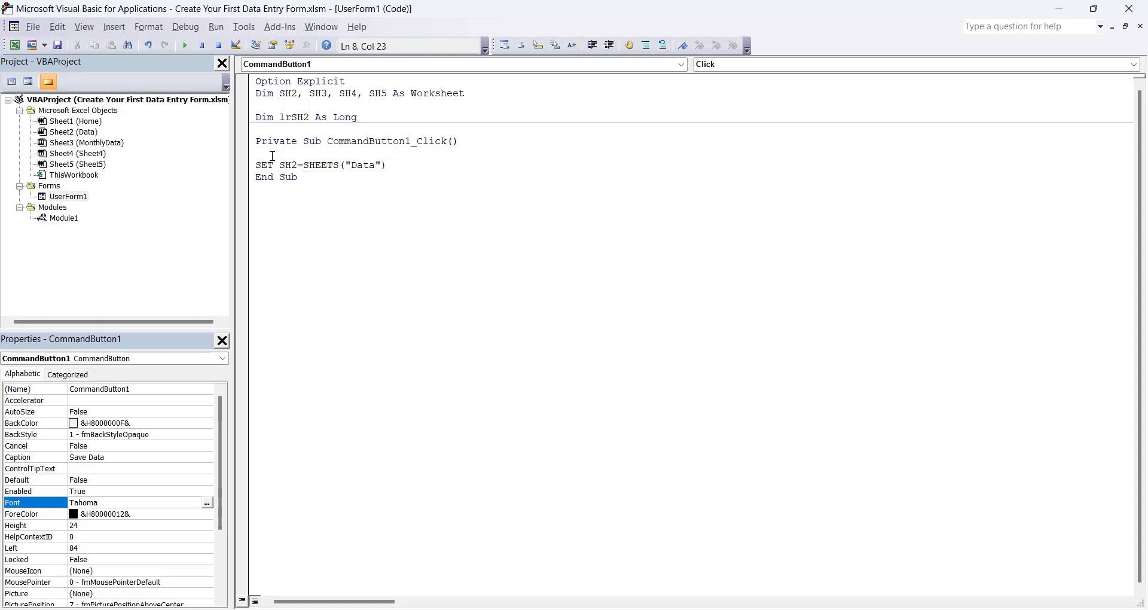
key("Return")
left_click(273, 154)
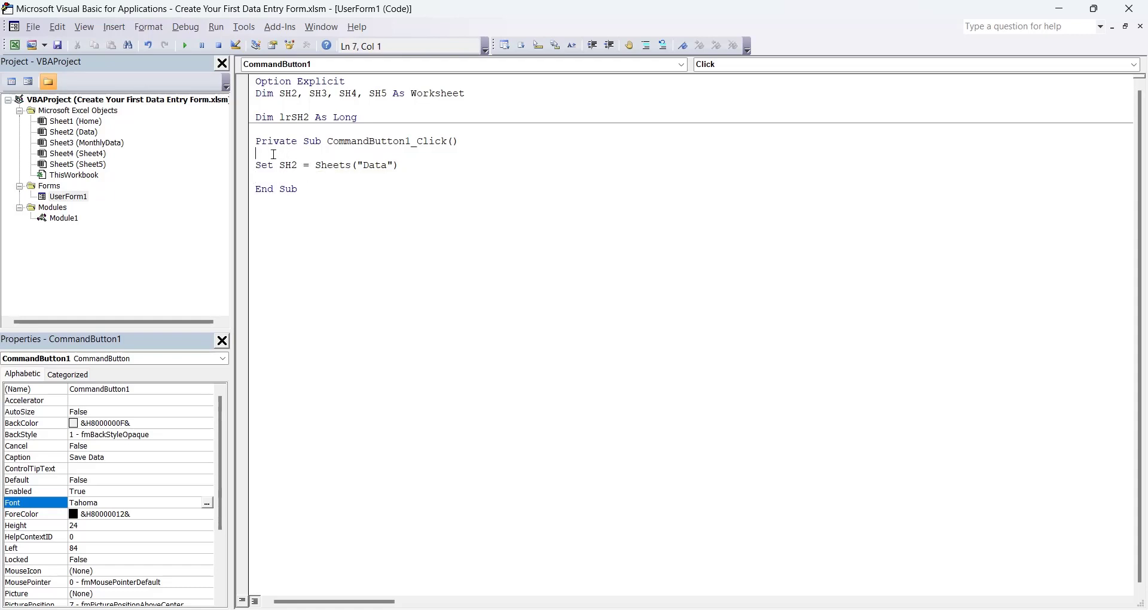
key("Return")
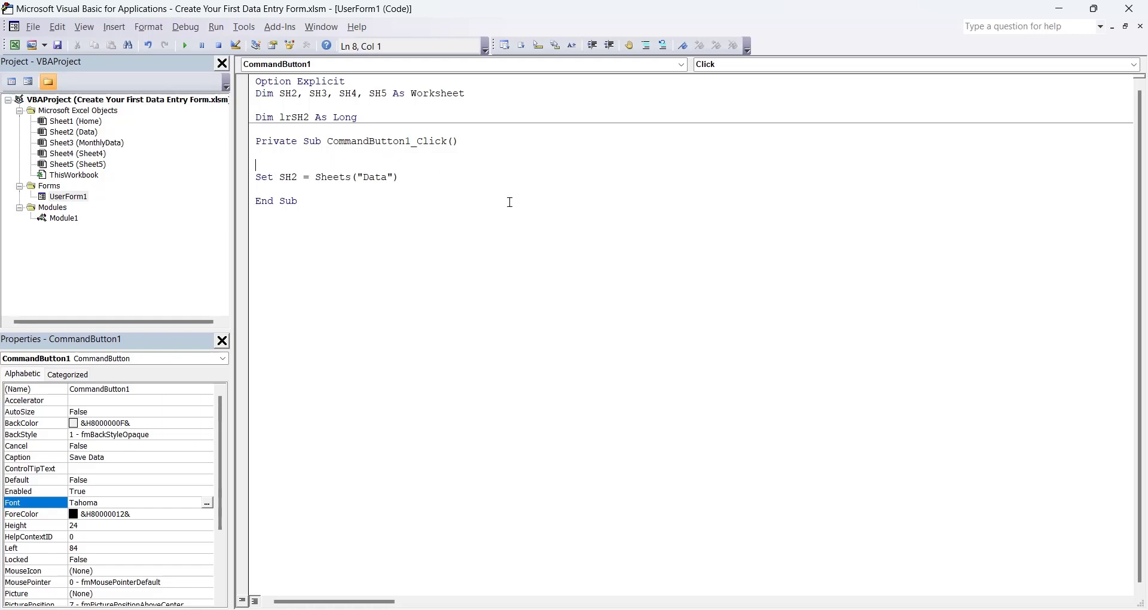
Add a 'Define Variables comment above the Set SH2 line and space out the code
type("D")
type("efine ")
type("Variables")
left_click(646, 45)
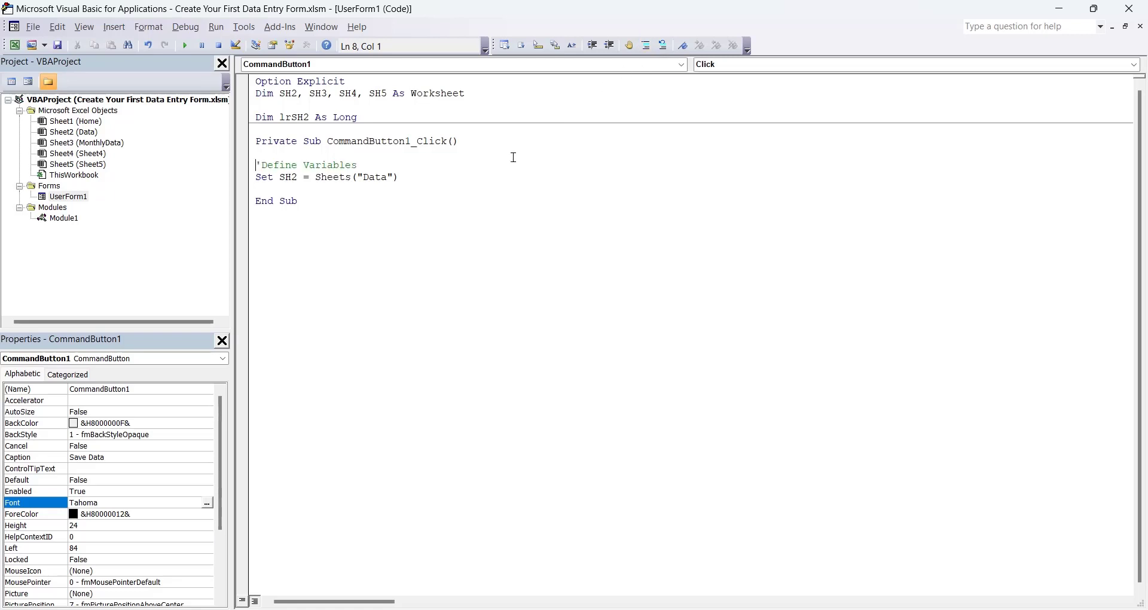
left_click(368, 166)
key("Return")
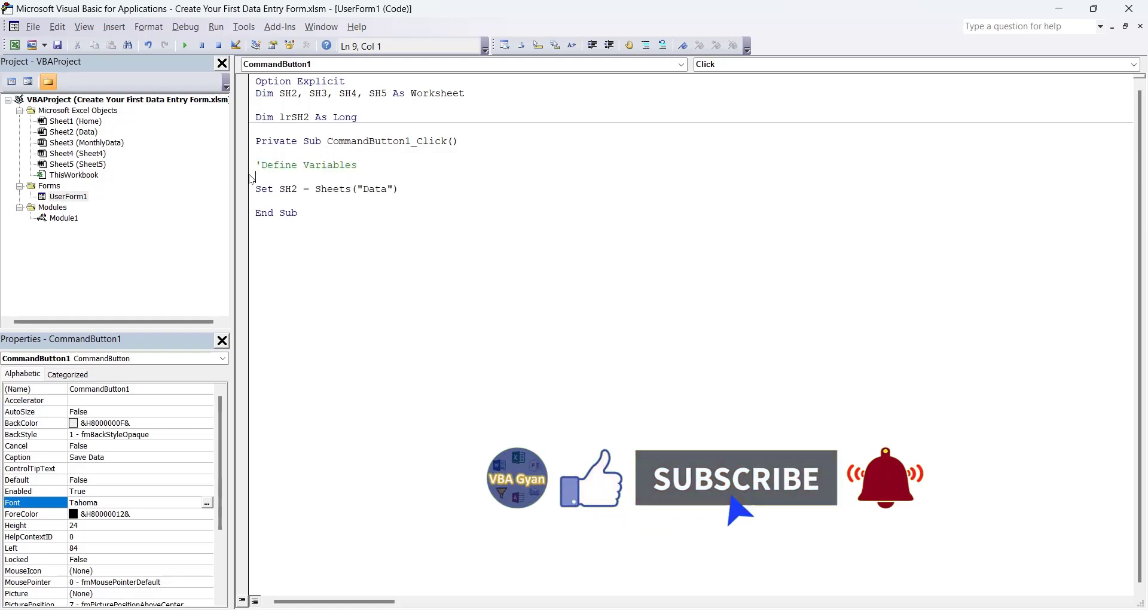
left_click(405, 191)
key("Return")
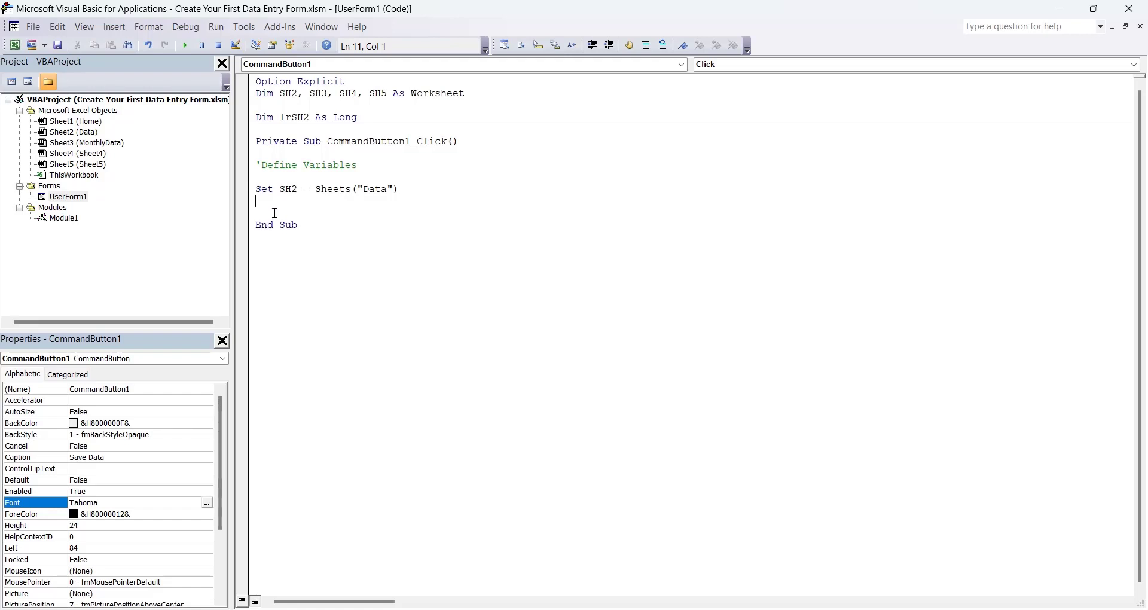
Add lrSH2 = SH2.Range("A" & Rows.Count).End(xlUp).Row, then switch to the Excel workbook
type("l")
type("rSH")
type("2=")
type("SH")
type("2")
type(".RA")
type("NG")
type("E")
type("(\"")
type("A\"")
type("&")
type("ROWS")
type(".COU")
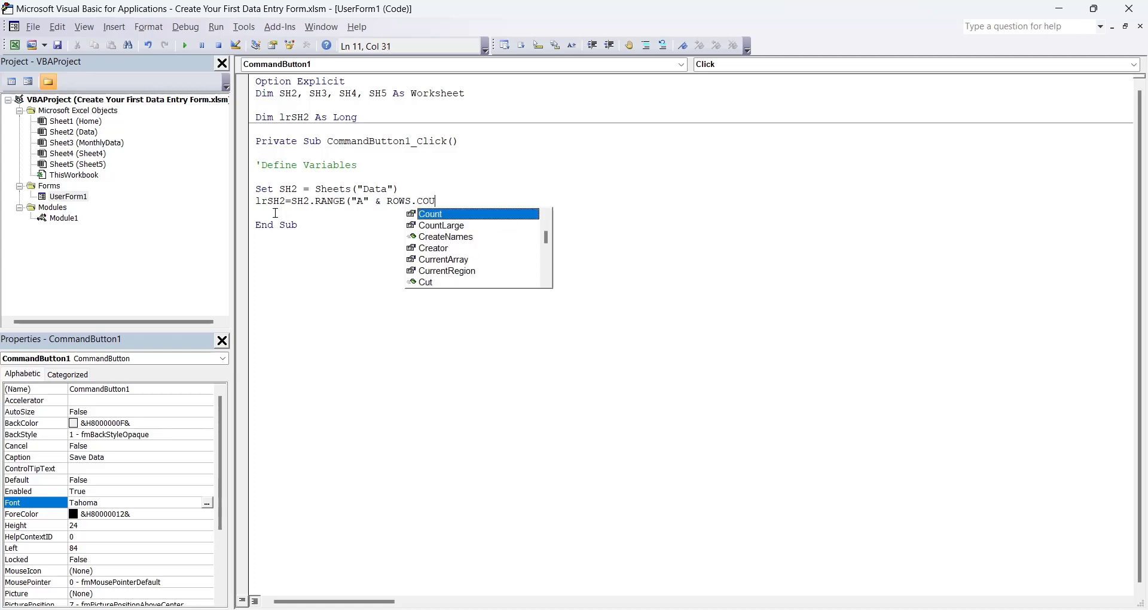
type("NT")
type(")")
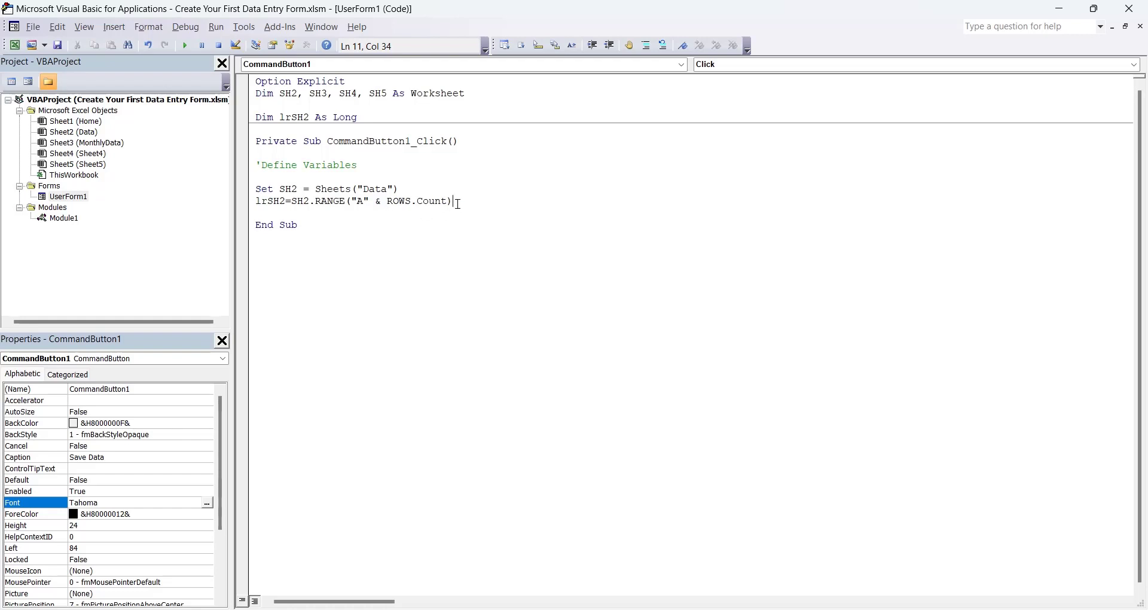
type("ROWS.Count).END")
type("(")
type("XLU")
type("P).")
type("R")
type("OW")
key("Return")
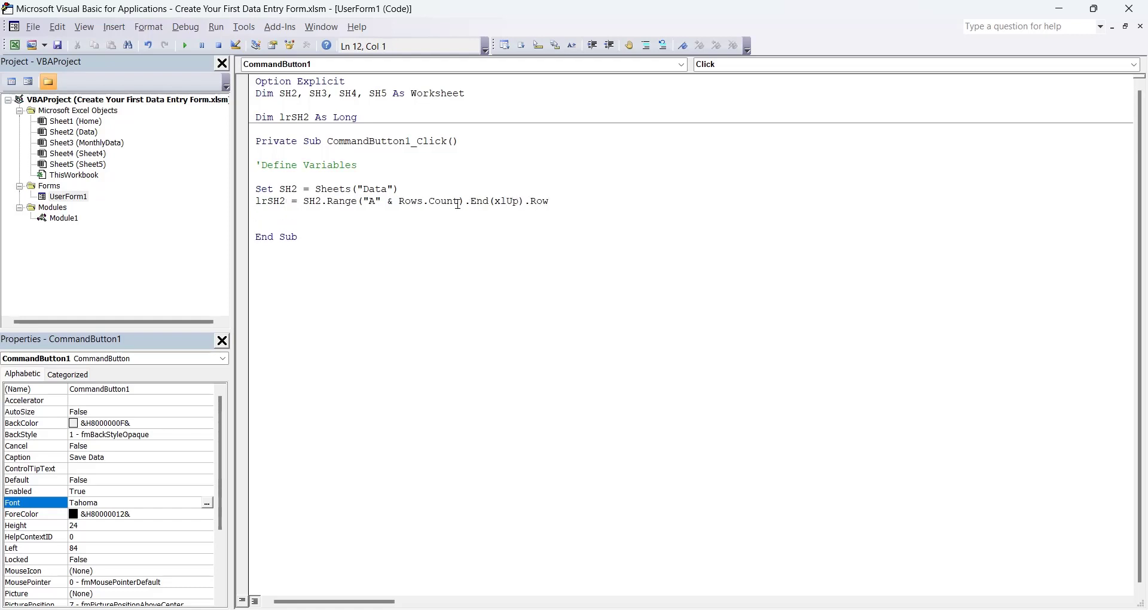
left_click(63, 262)
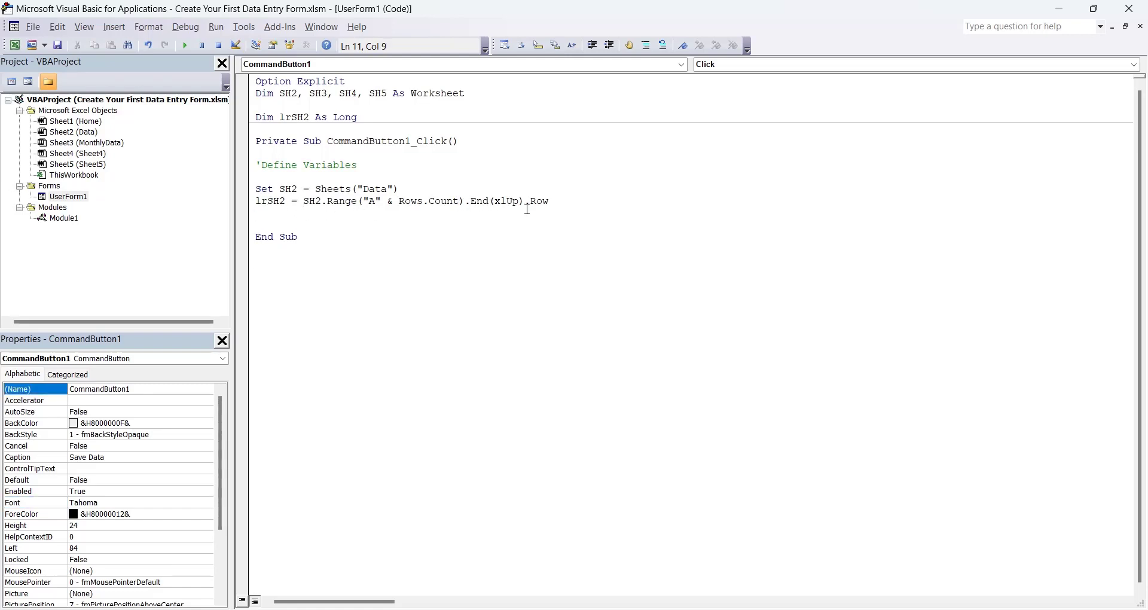
left_click(15, 45)
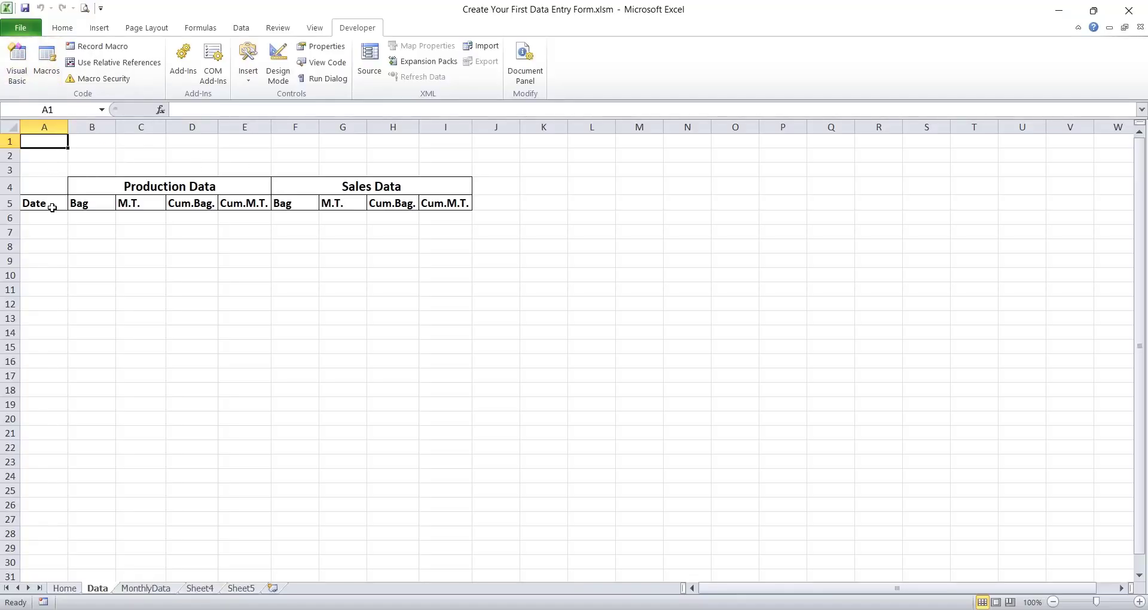
Test Ctrl+Down and Ctrl+Up in column A to confirm A6 is the first empty row
left_click_drag(50, 141, 51, 203)
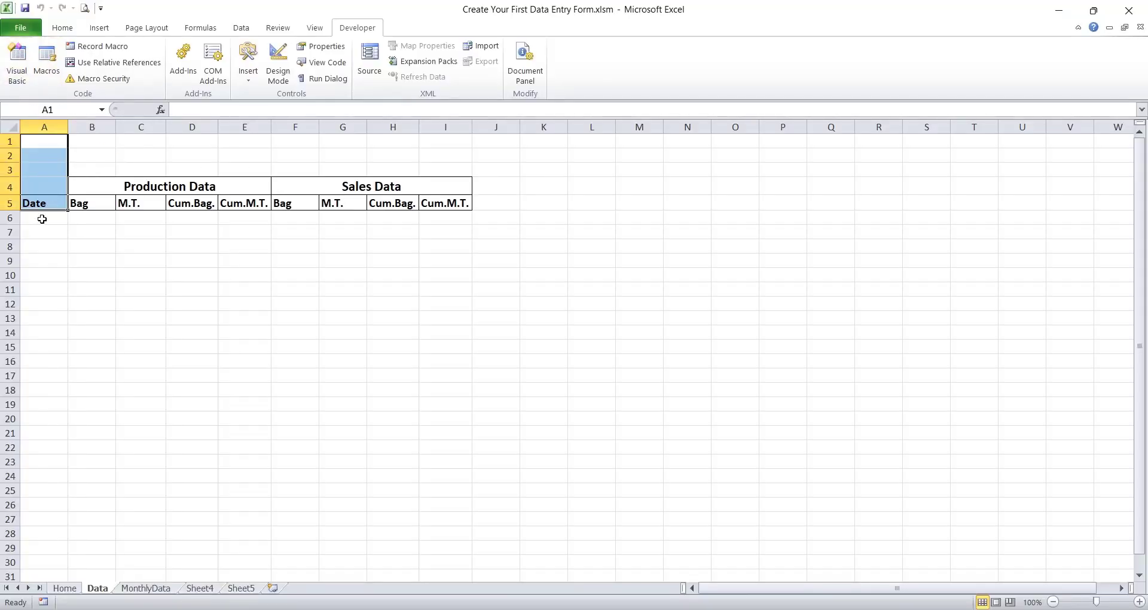
left_click(42, 219)
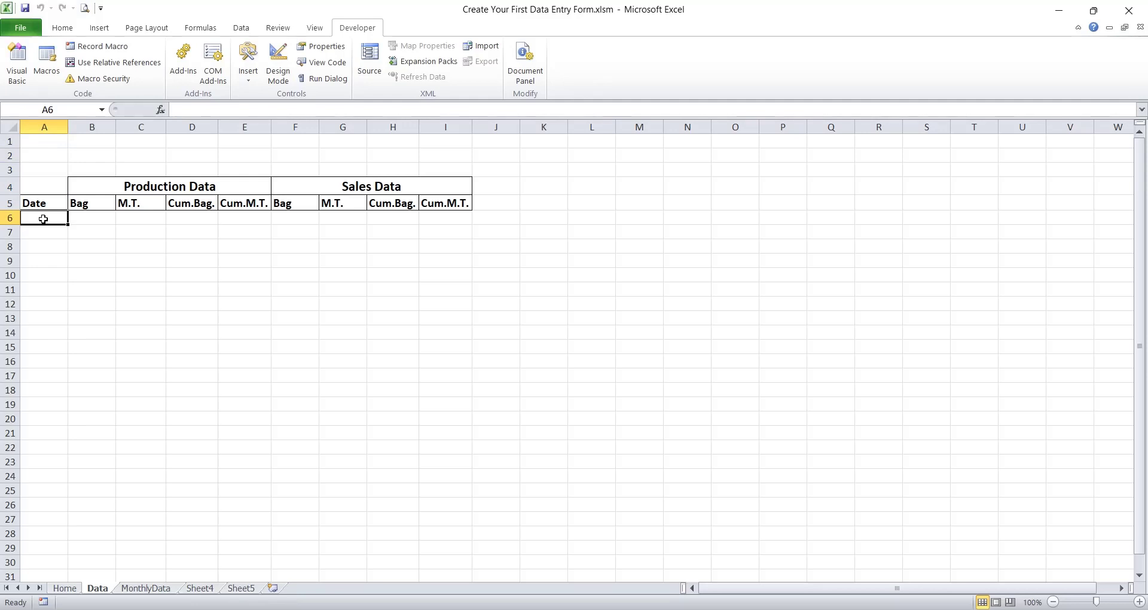
key("ctrl+Down")
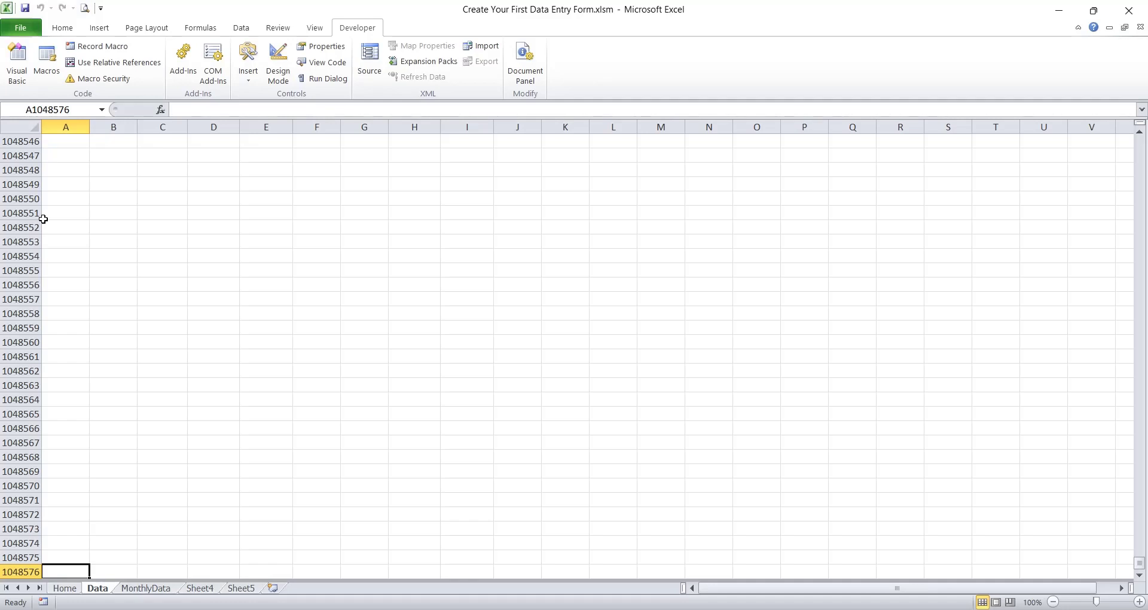
key("shift+Up")
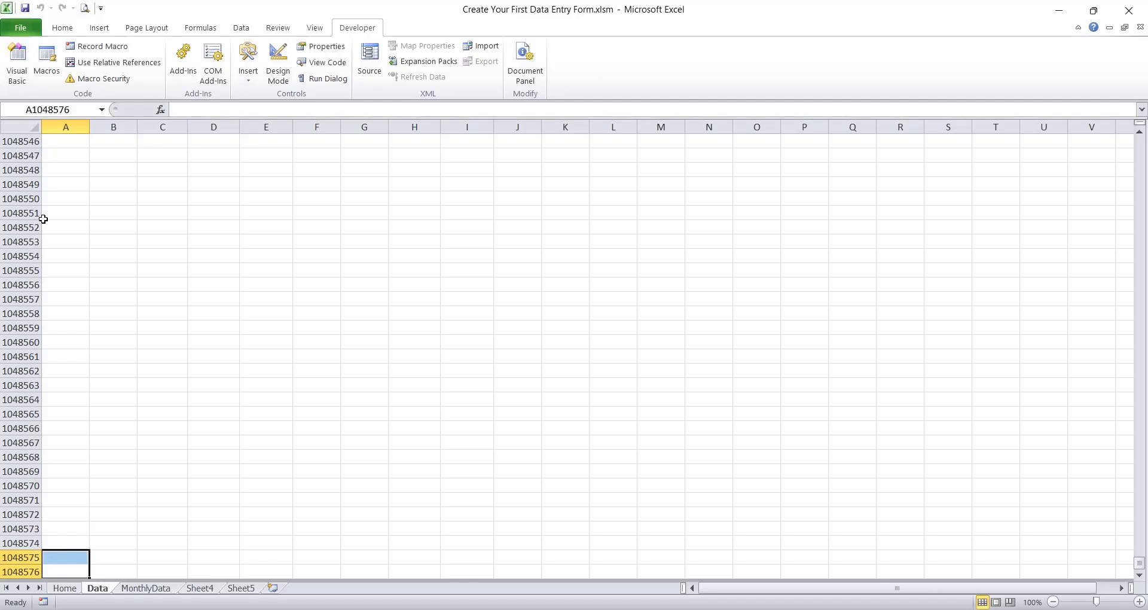
key("ctrl+Up")
scroll(66, 220, "up", 2)
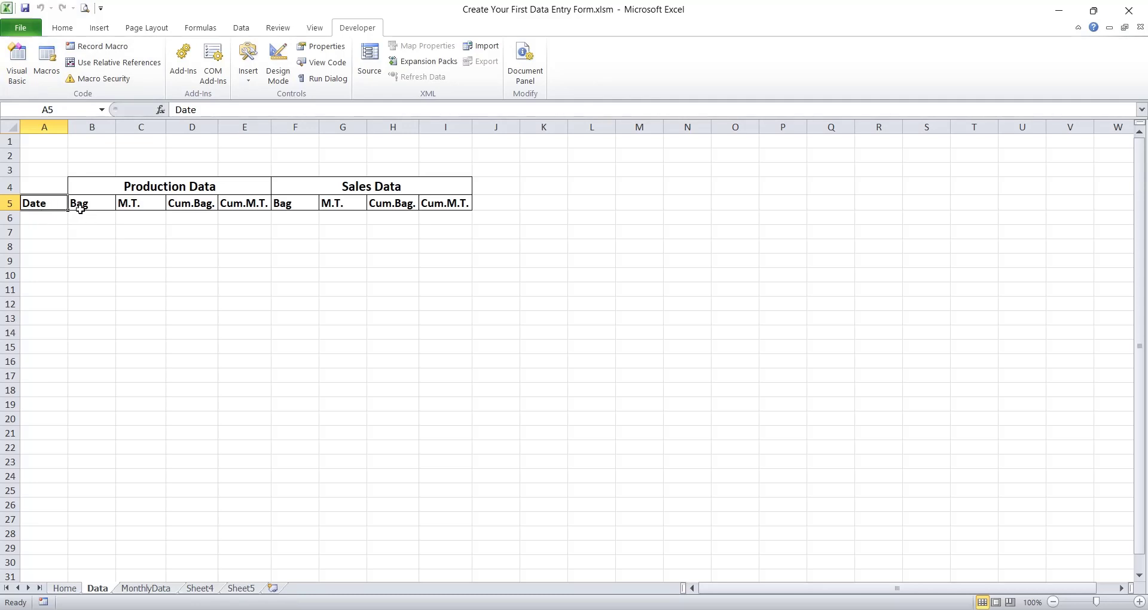
left_click(48, 217)
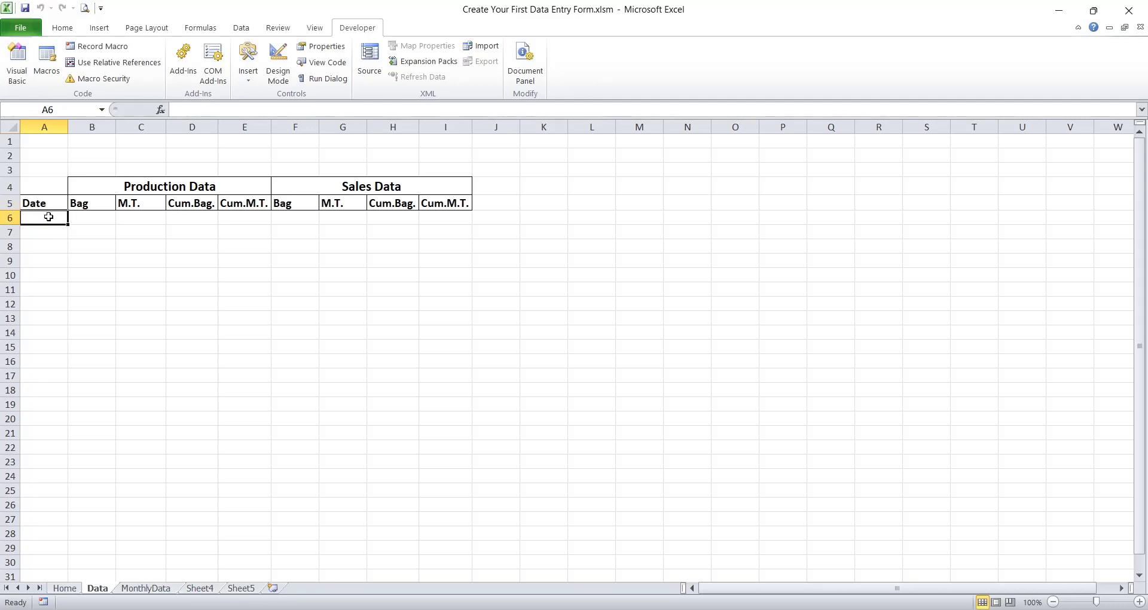
Append + 1 to the lrSH2 line in the click code
left_click(17, 62)
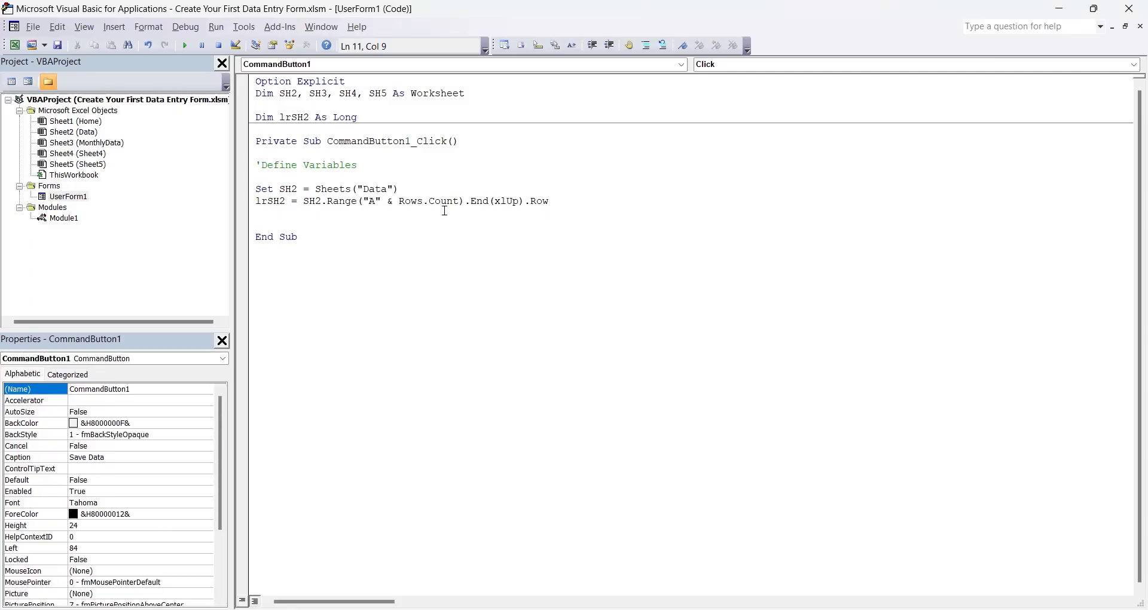
type("+")
type("1")
key("Return")
Review row 6 and cells A7 to A15 on the Data sheet, then return to the code
left_click(15, 46)
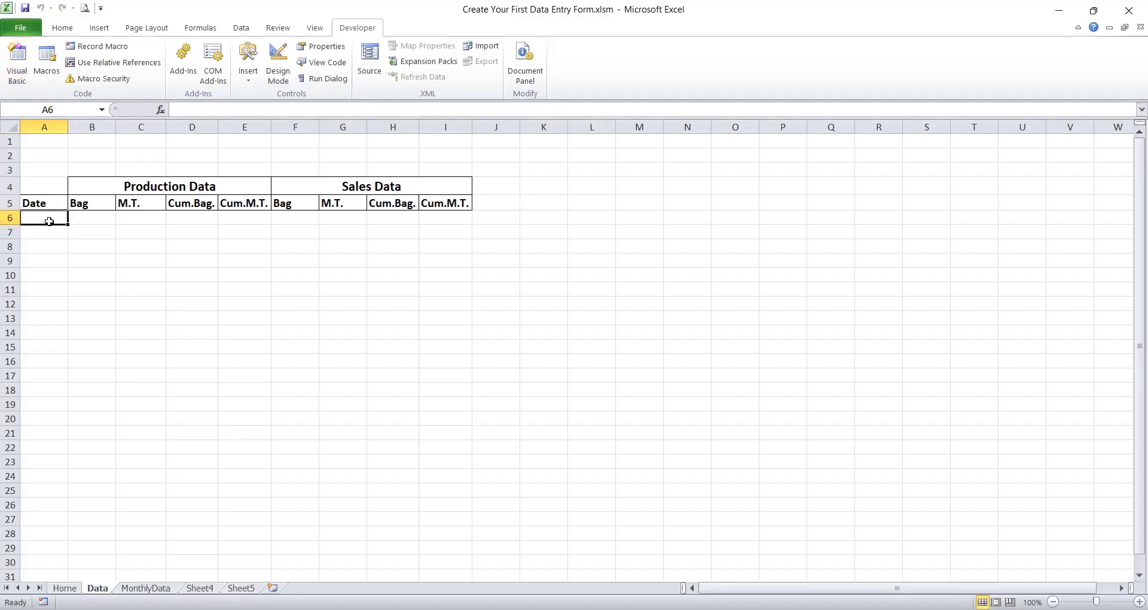
left_click_drag(50, 220, 461, 219)
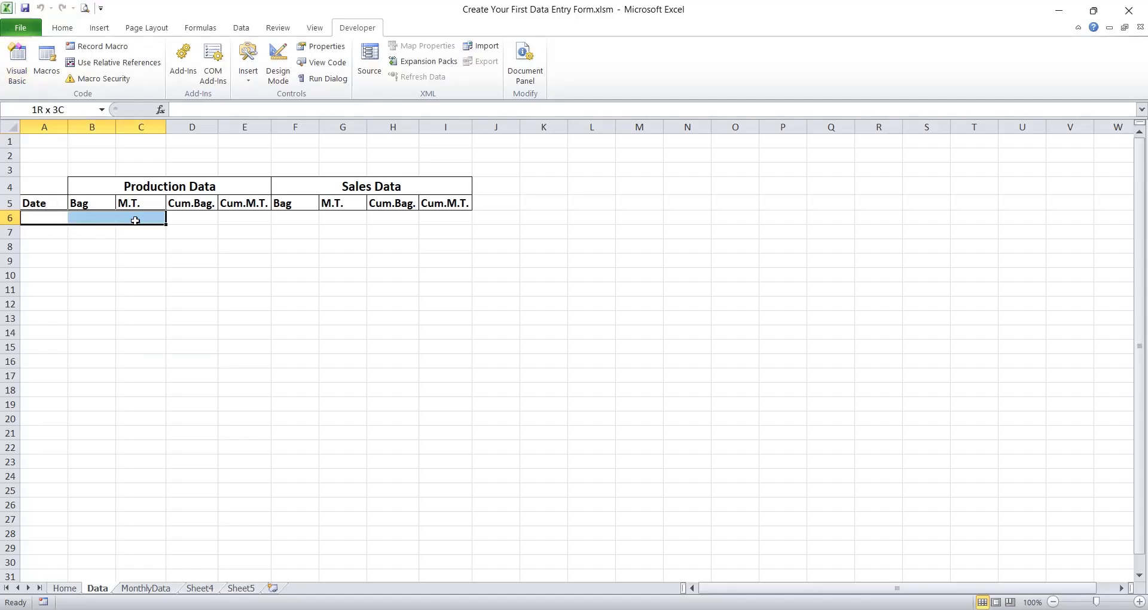
left_click(38, 279)
left_click_drag(40, 218, 448, 218)
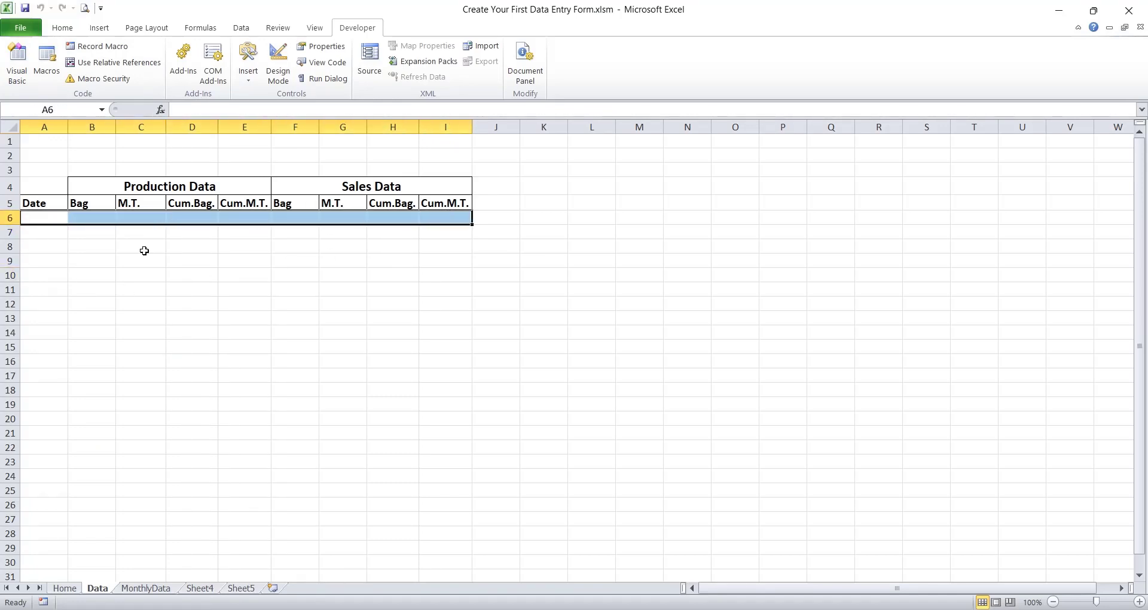
left_click(34, 216)
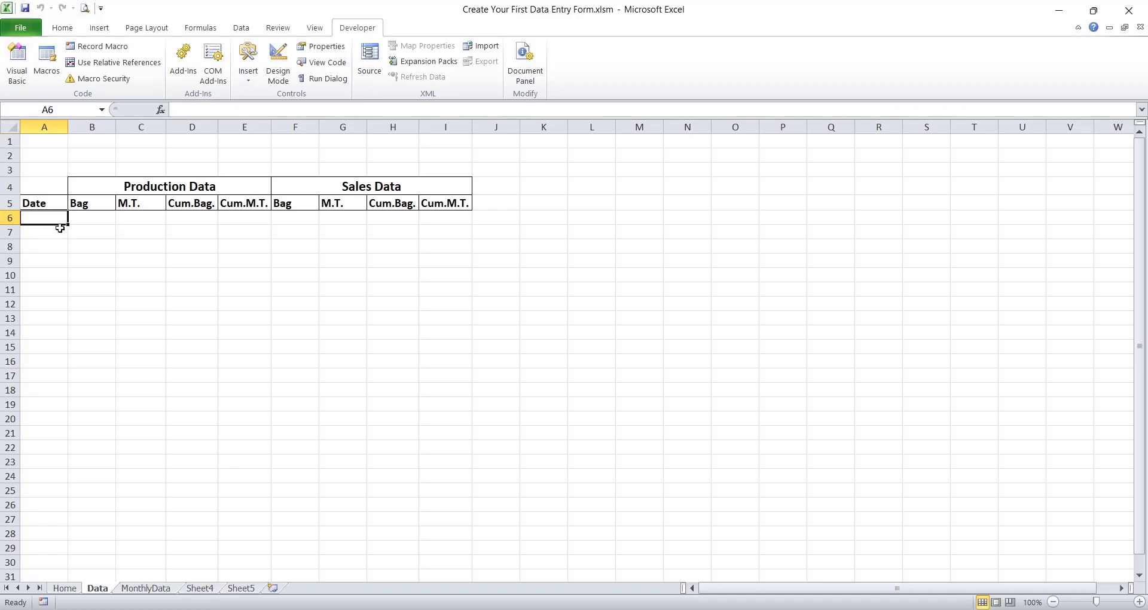
left_click(46, 234)
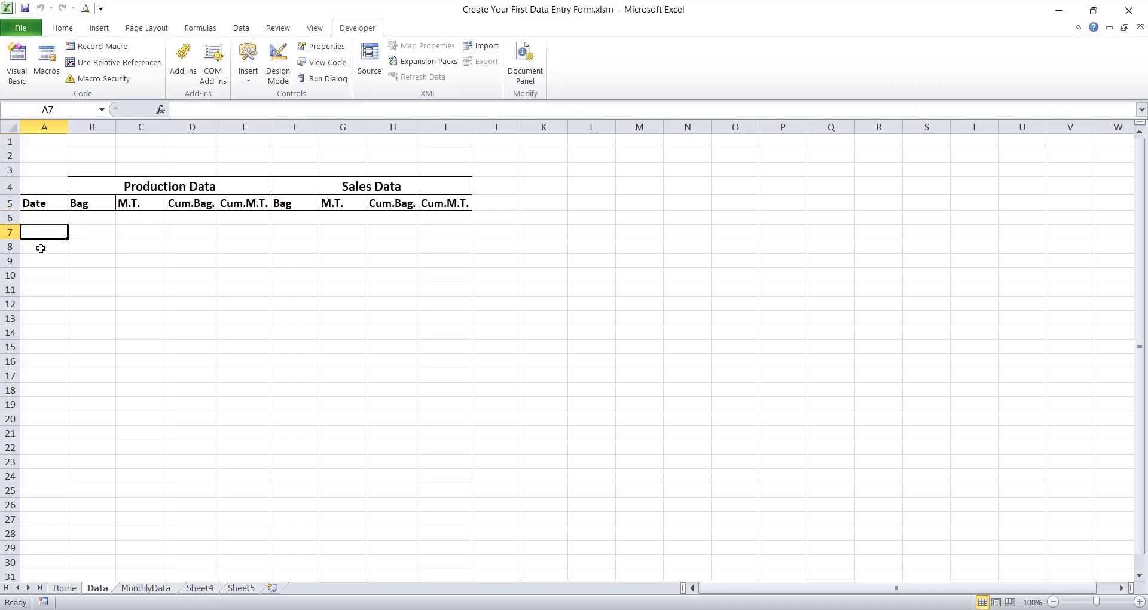
left_click(41, 248)
left_click(38, 270)
left_click(42, 303)
left_click(41, 345)
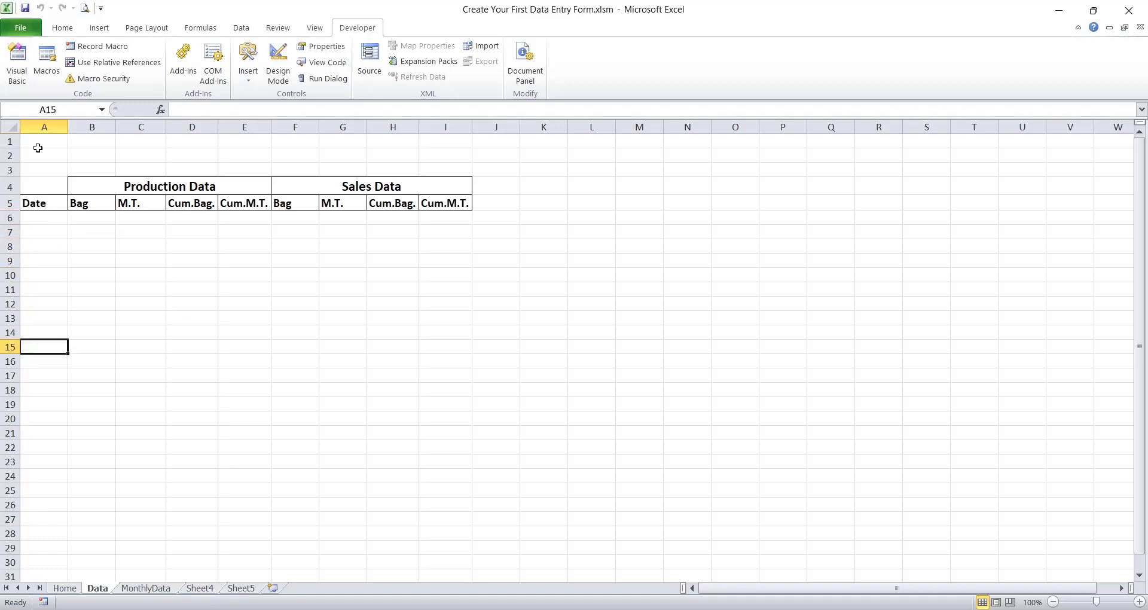
left_click(16, 60)
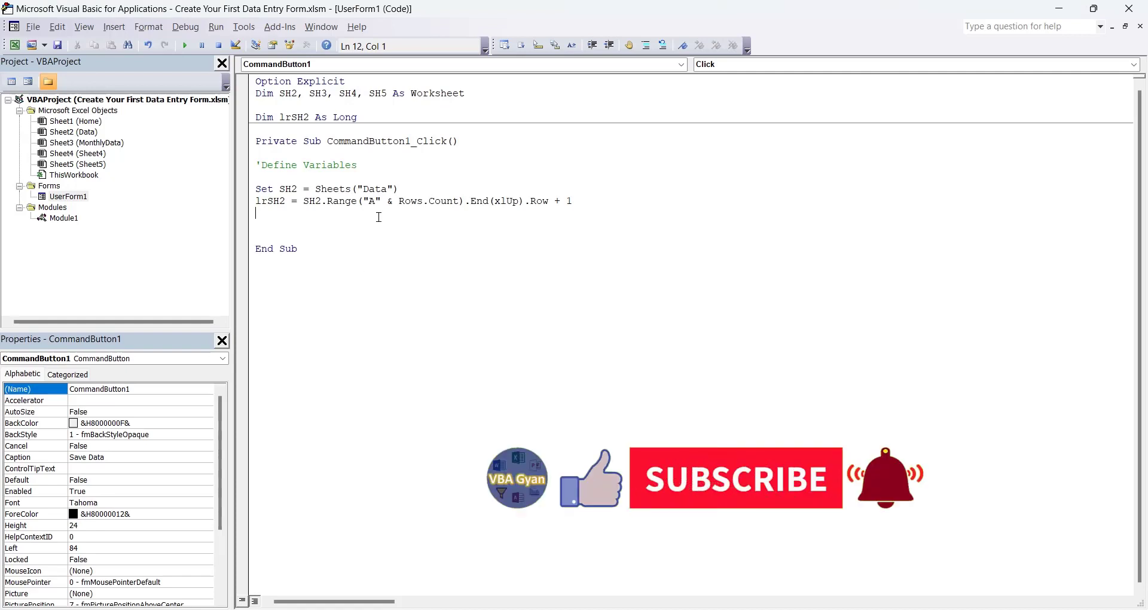